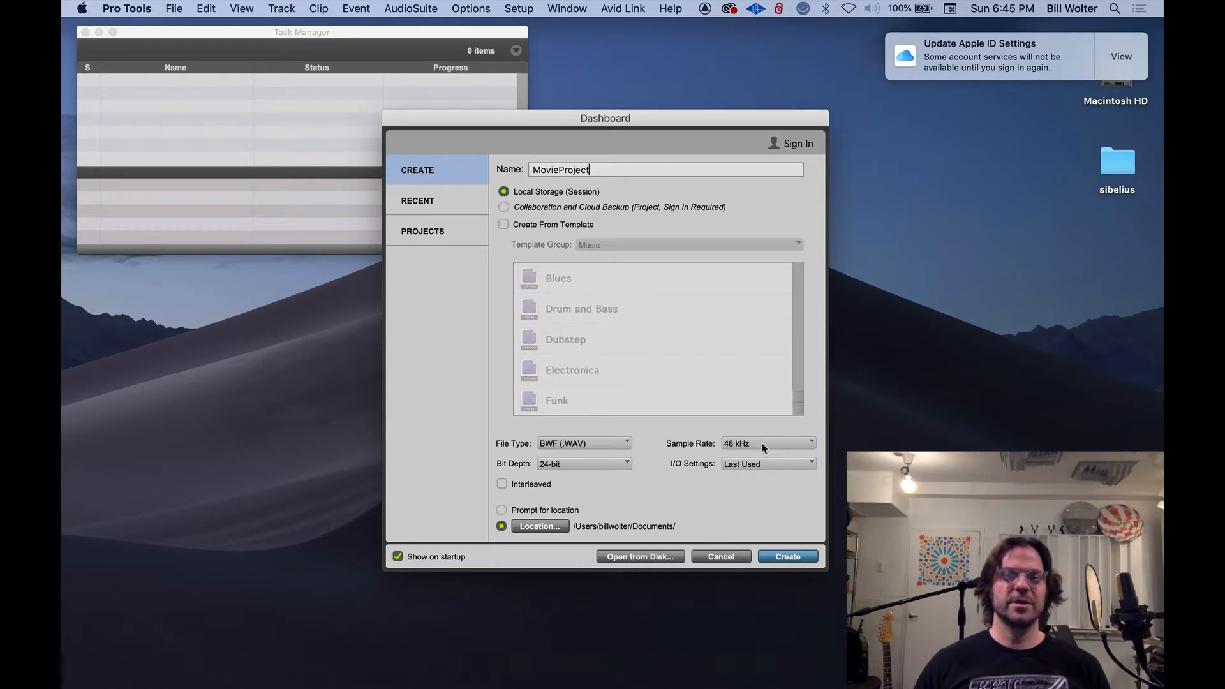
# Create the MovieProject session with a 48 kHz sample rate and interleaved audio, and clear the Task Manager out of the way
pyautogui.click(764, 448)
pyautogui.click(763, 448)
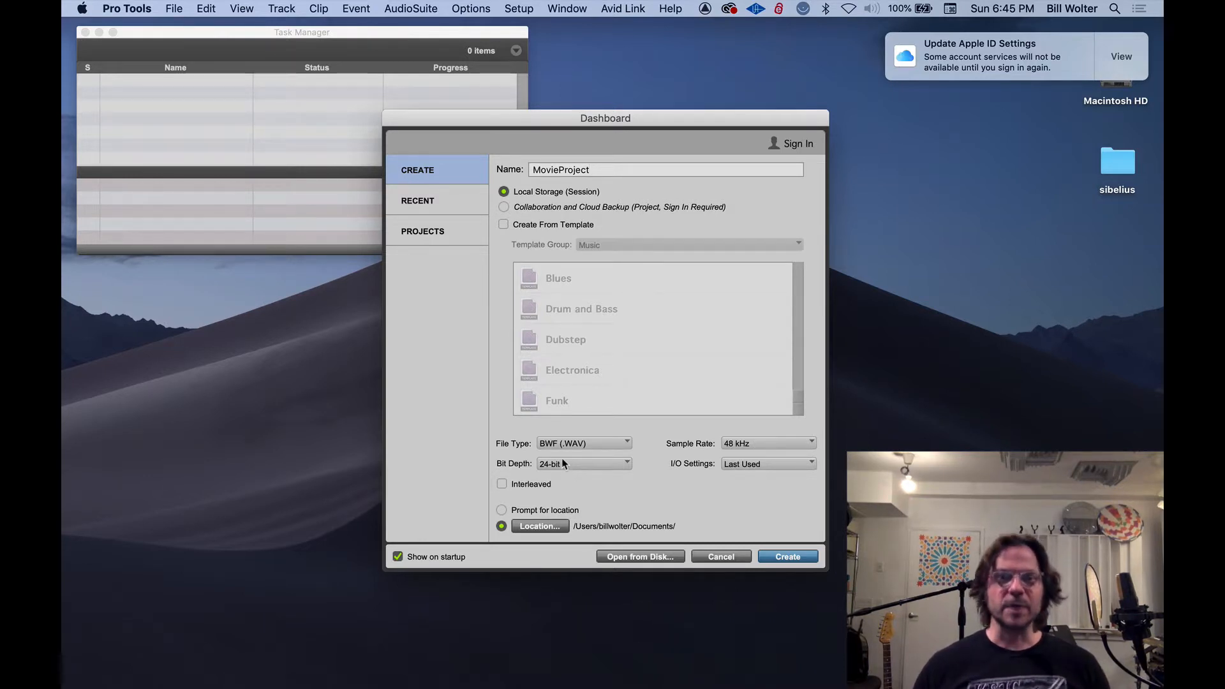
pyautogui.click(522, 487)
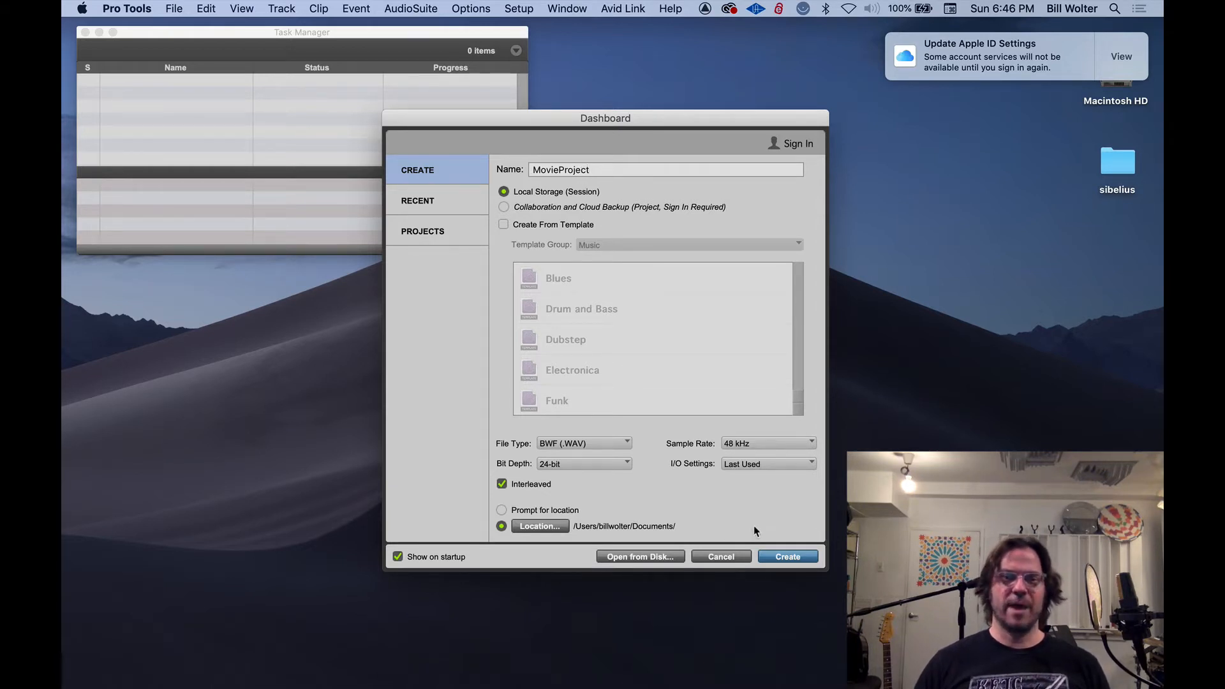
pyautogui.click(787, 557)
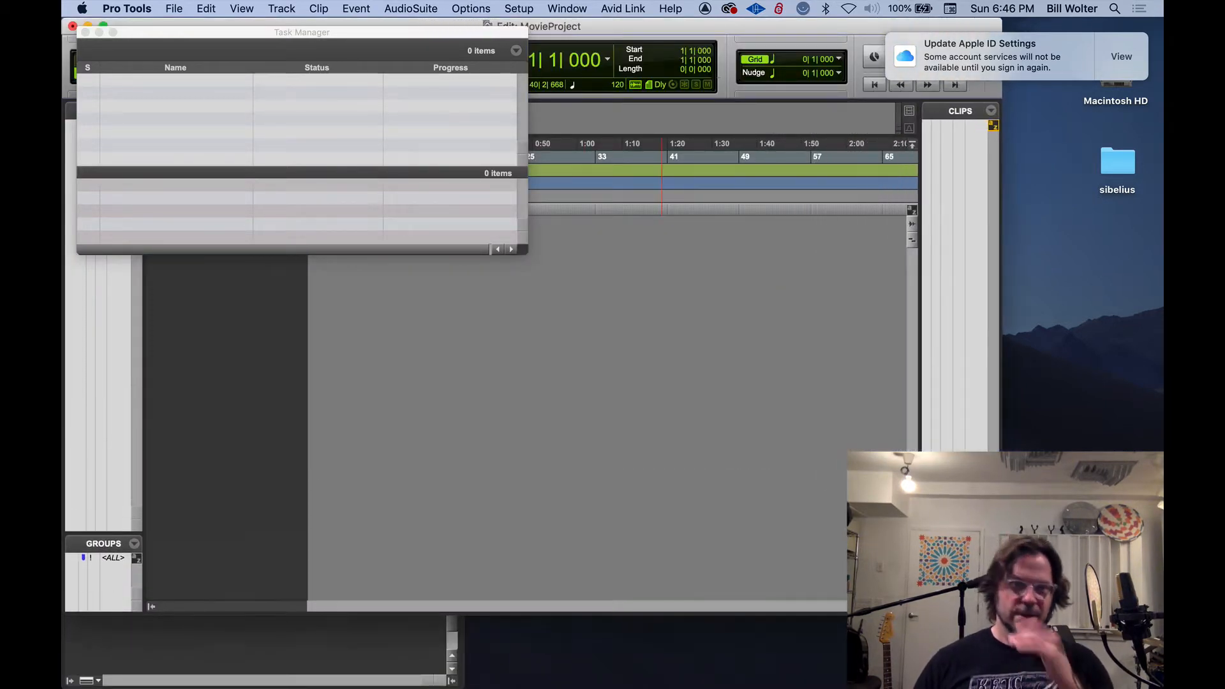
pyautogui.click(85, 33)
pyautogui.moveTo(395, 29); pyautogui.dragTo(433, 46)
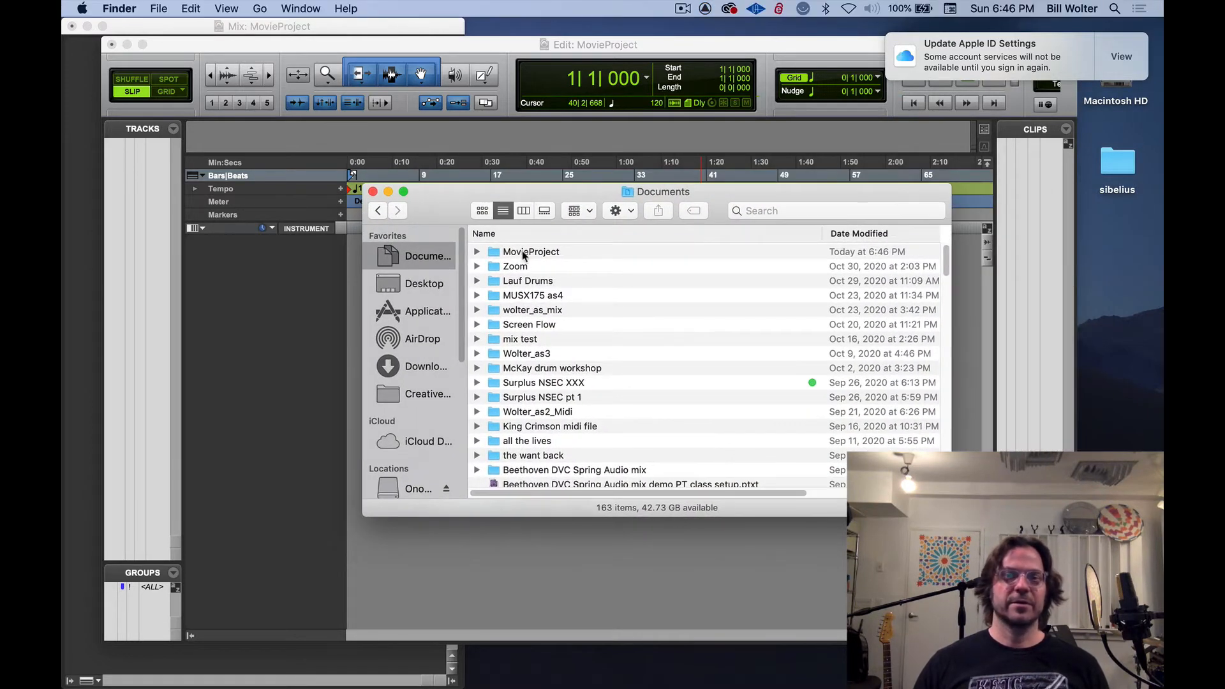
# Look through the MovieProject session folder in Documents in Finder, including its Video Files subfolder
pyautogui.click(526, 252)
pyautogui.doubleClick(524, 254)
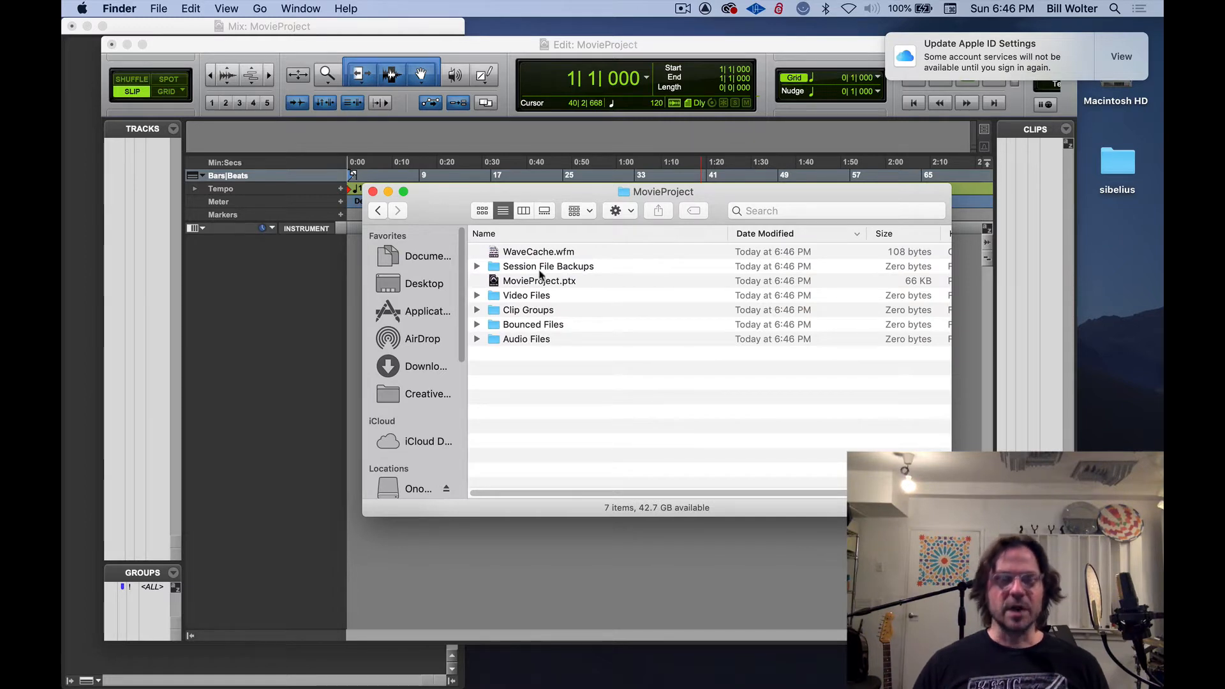
pyautogui.moveTo(659, 198); pyautogui.dragTo(651, 216)
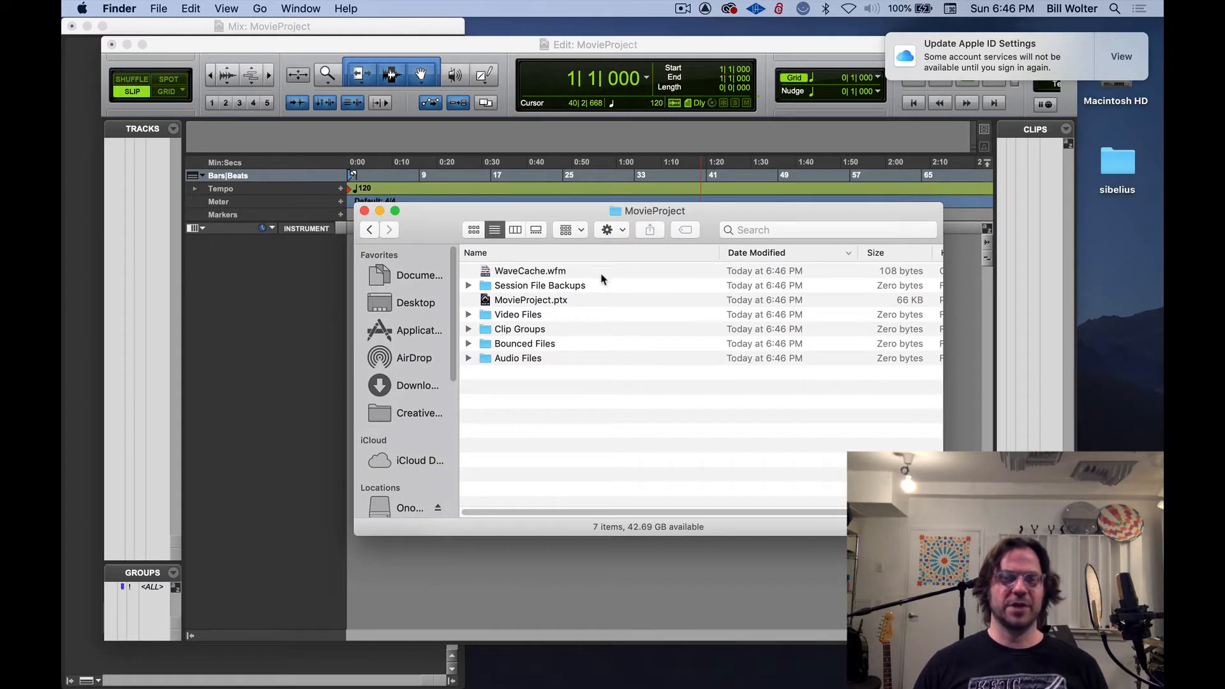
pyautogui.doubleClick(517, 316)
pyautogui.press('super+Up')
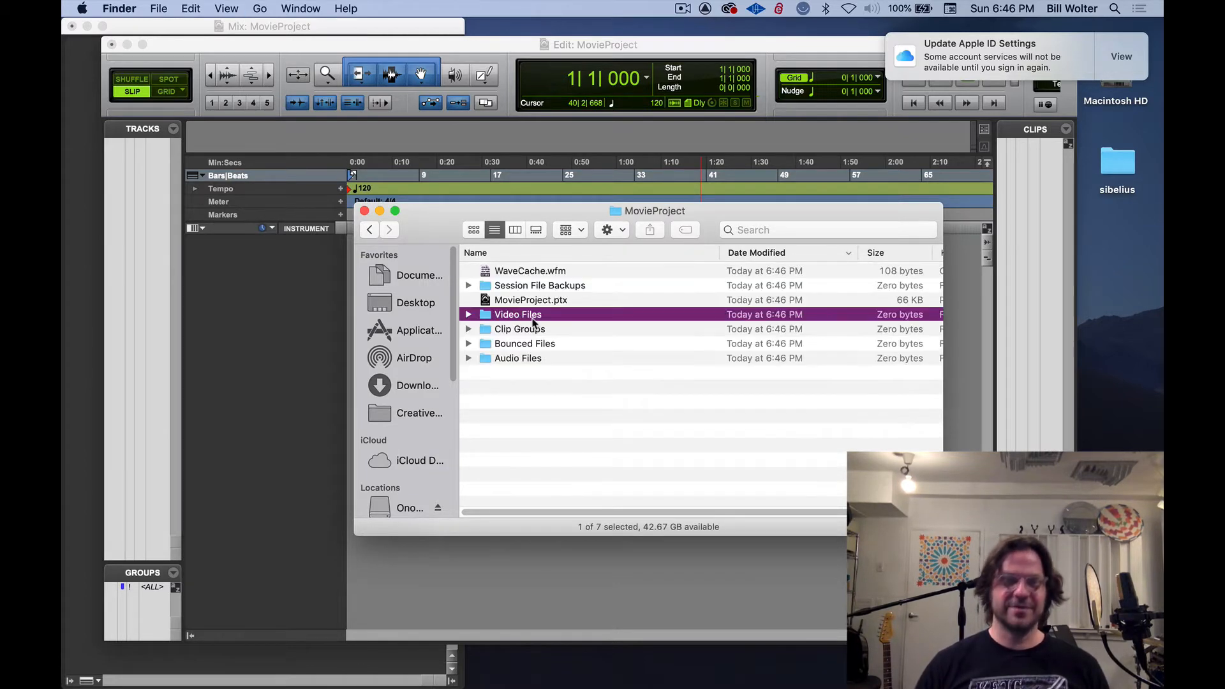
pyautogui.click(468, 53)
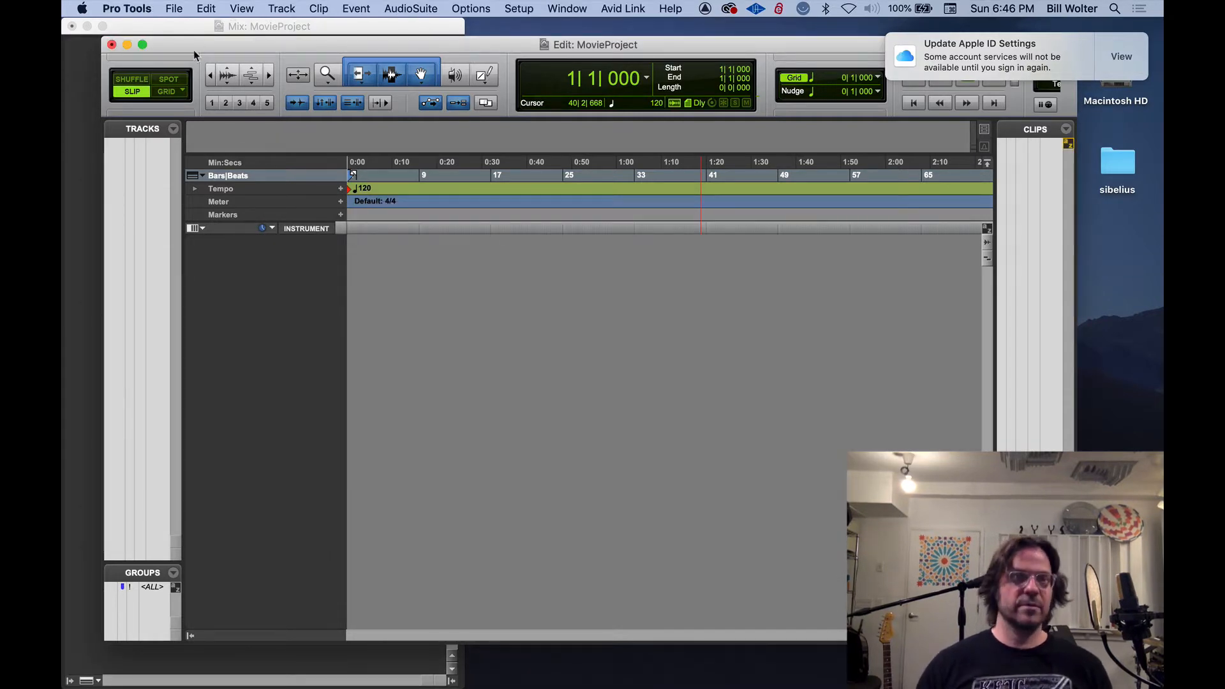
pyautogui.click(174, 8)
pyautogui.moveTo(231, 244)
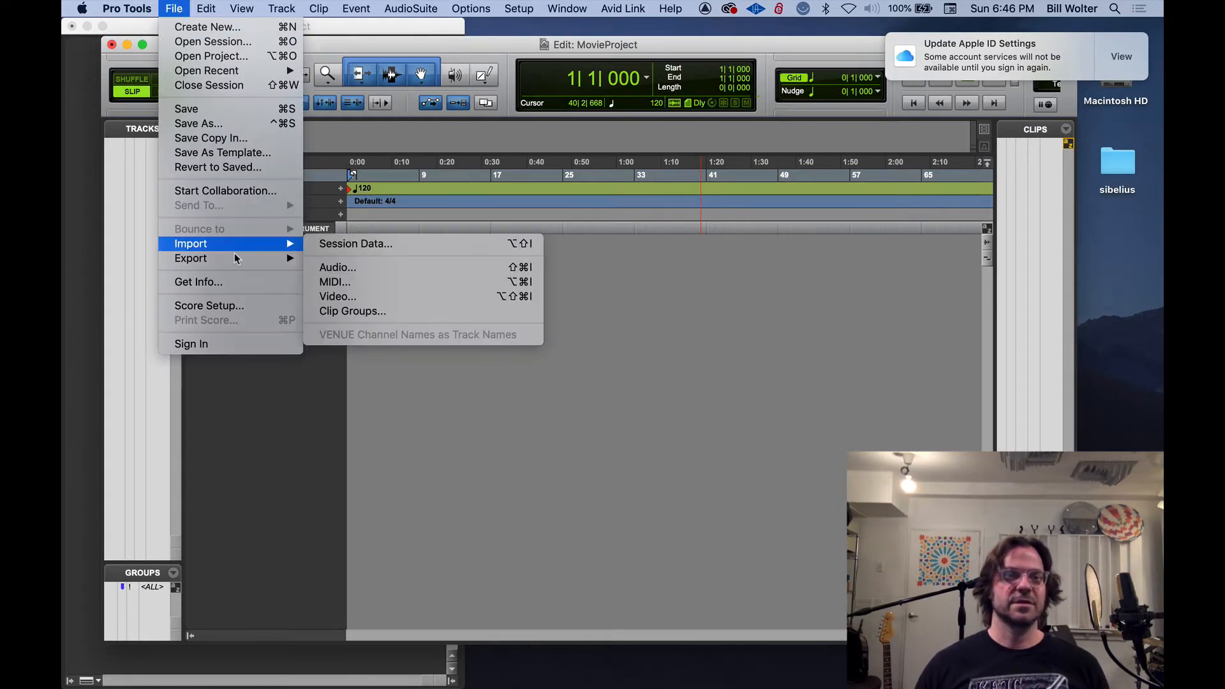
pyautogui.click(358, 299)
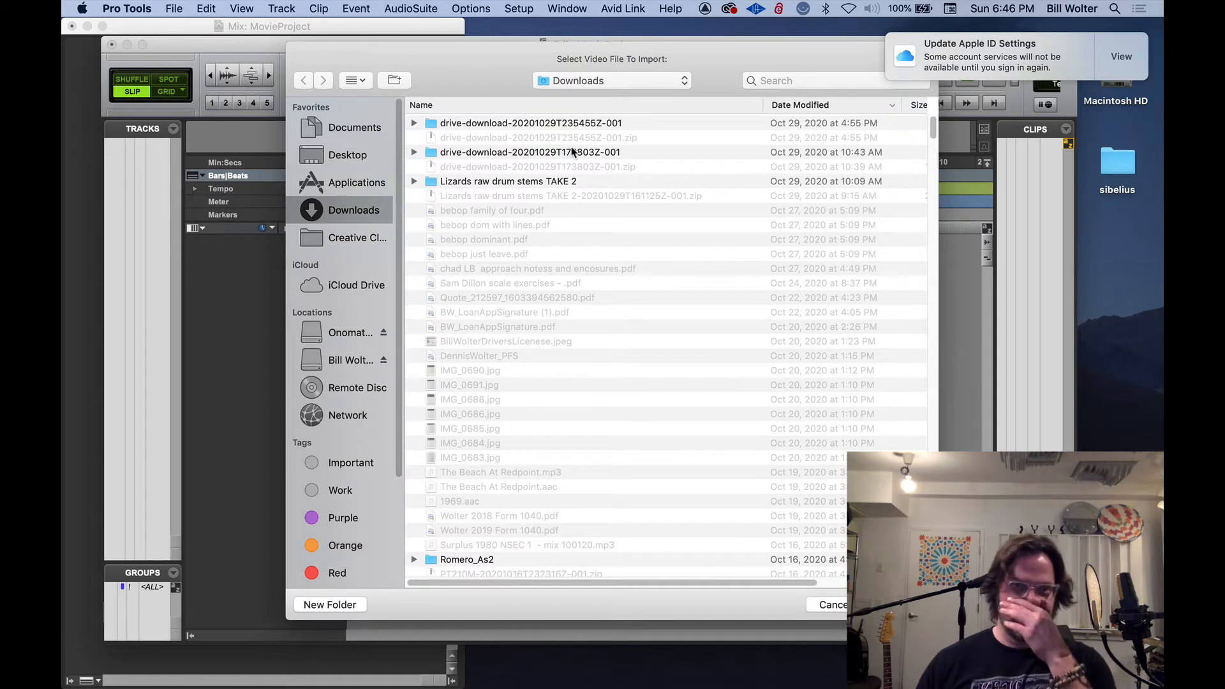
pyautogui.click(339, 156)
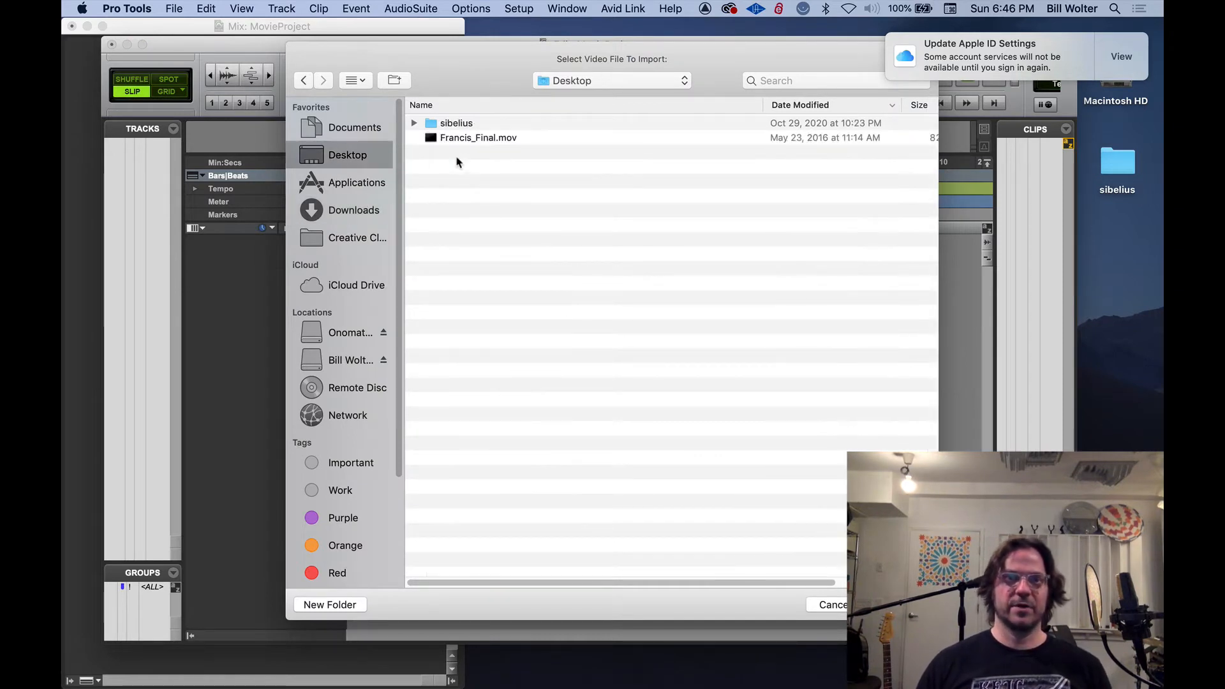
pyautogui.click(472, 137)
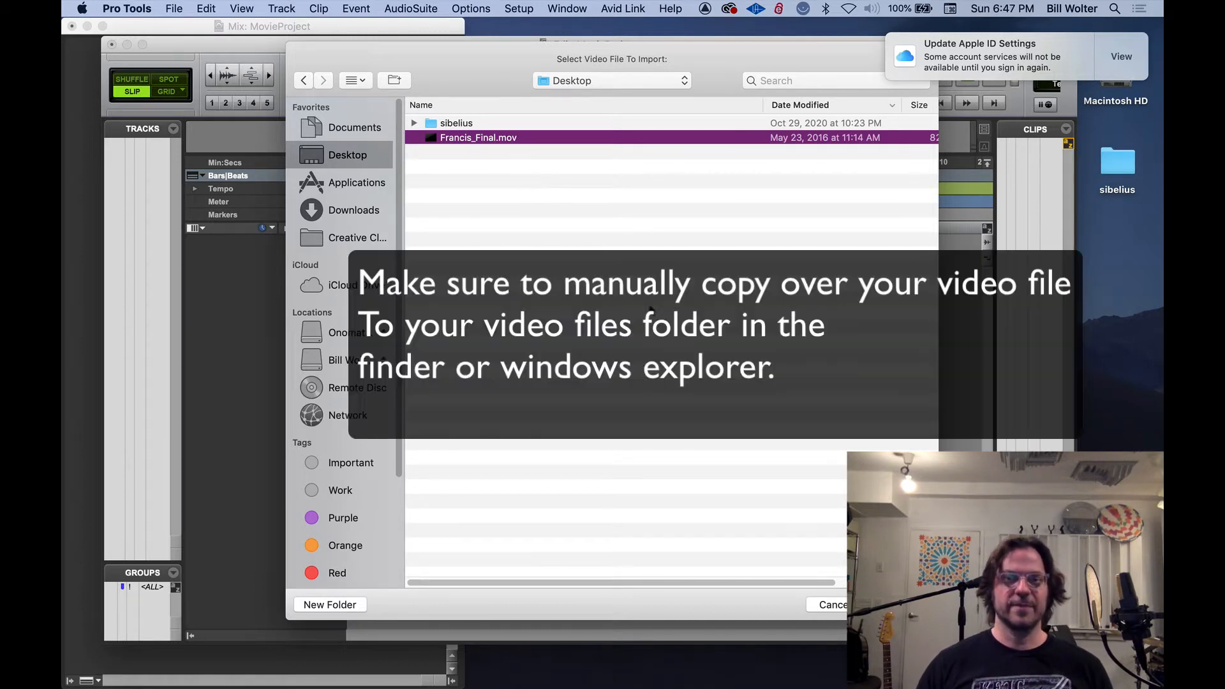
pyautogui.click(824, 605)
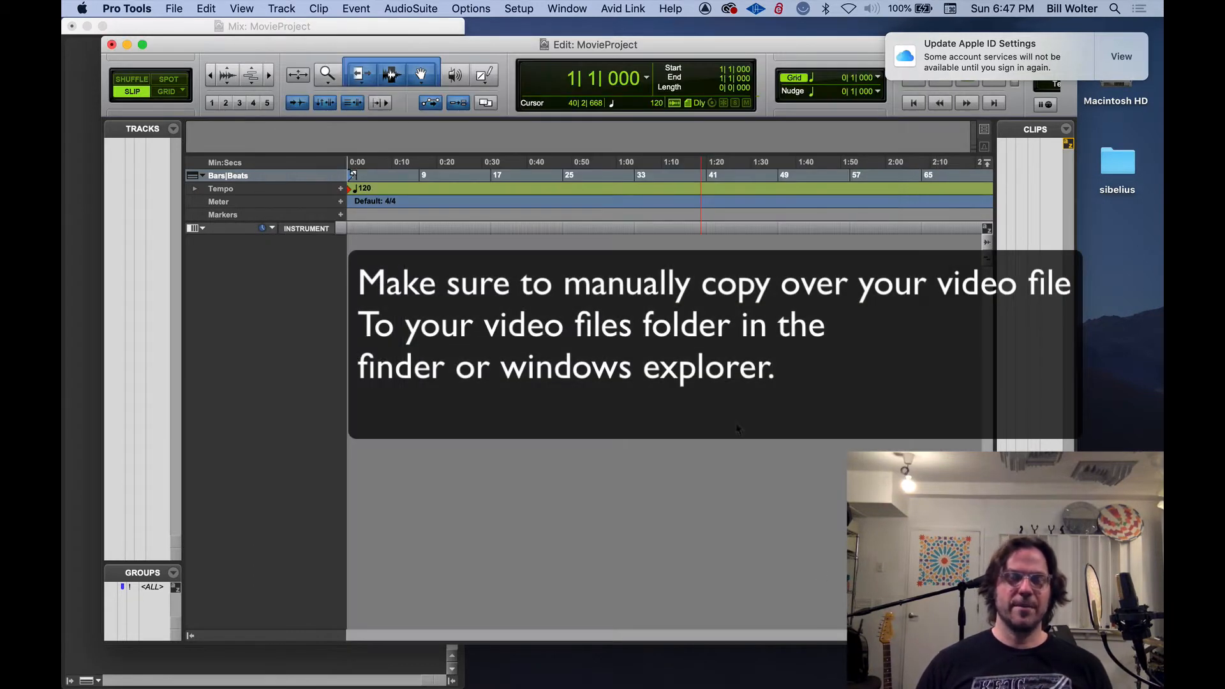
# Switch to Finder, clear the Apple ID notification with its iCloud preferences window, and reposition the MovieProject folder window
pyautogui.press('super+Tab')
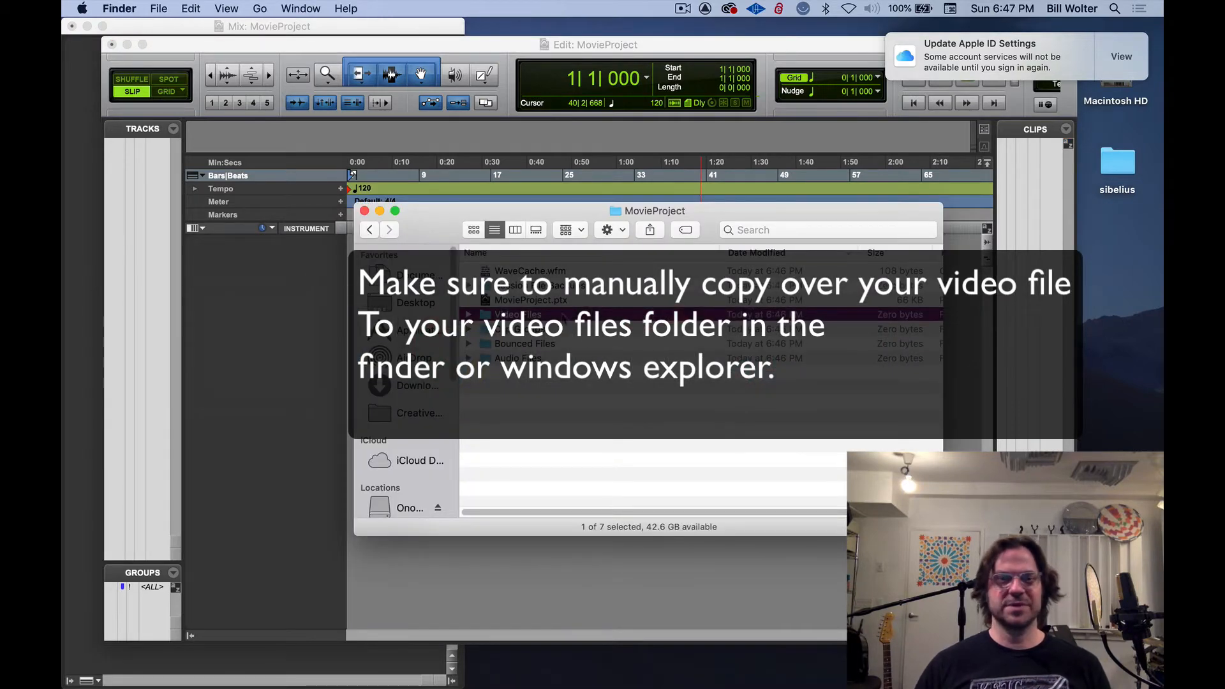
pyautogui.moveTo(534, 219); pyautogui.dragTo(672, 208)
pyautogui.click(1077, 48)
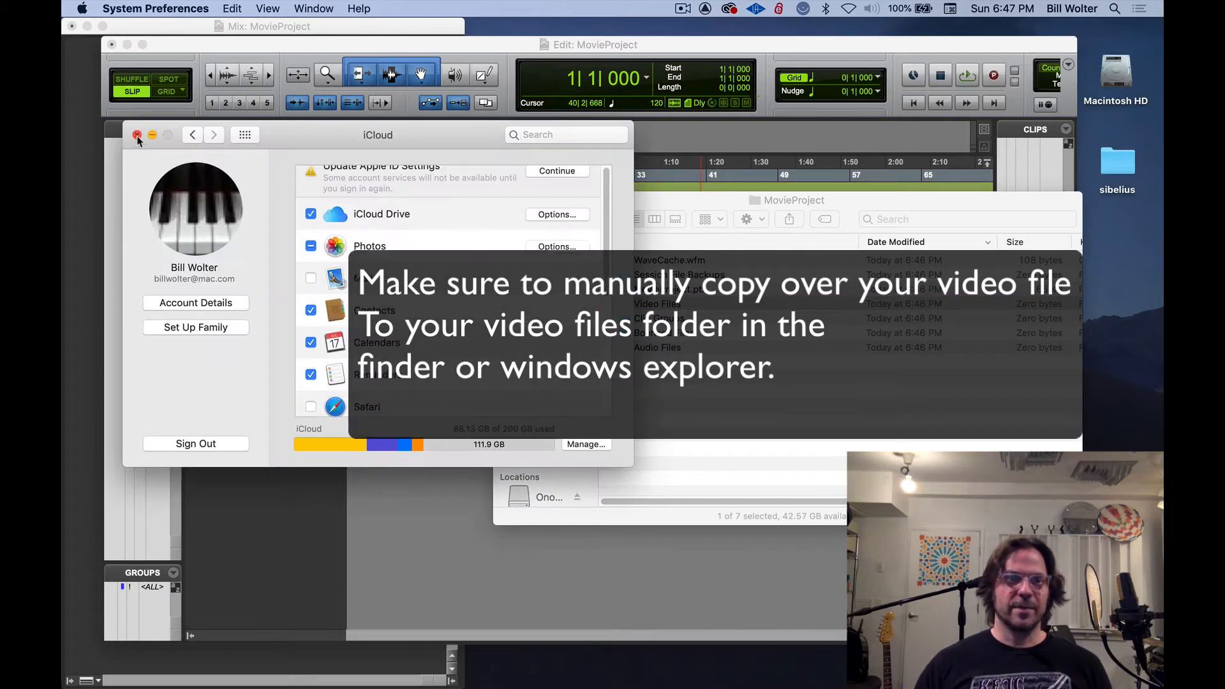
pyautogui.click(139, 134)
pyautogui.moveTo(498, 198); pyautogui.dragTo(593, 187)
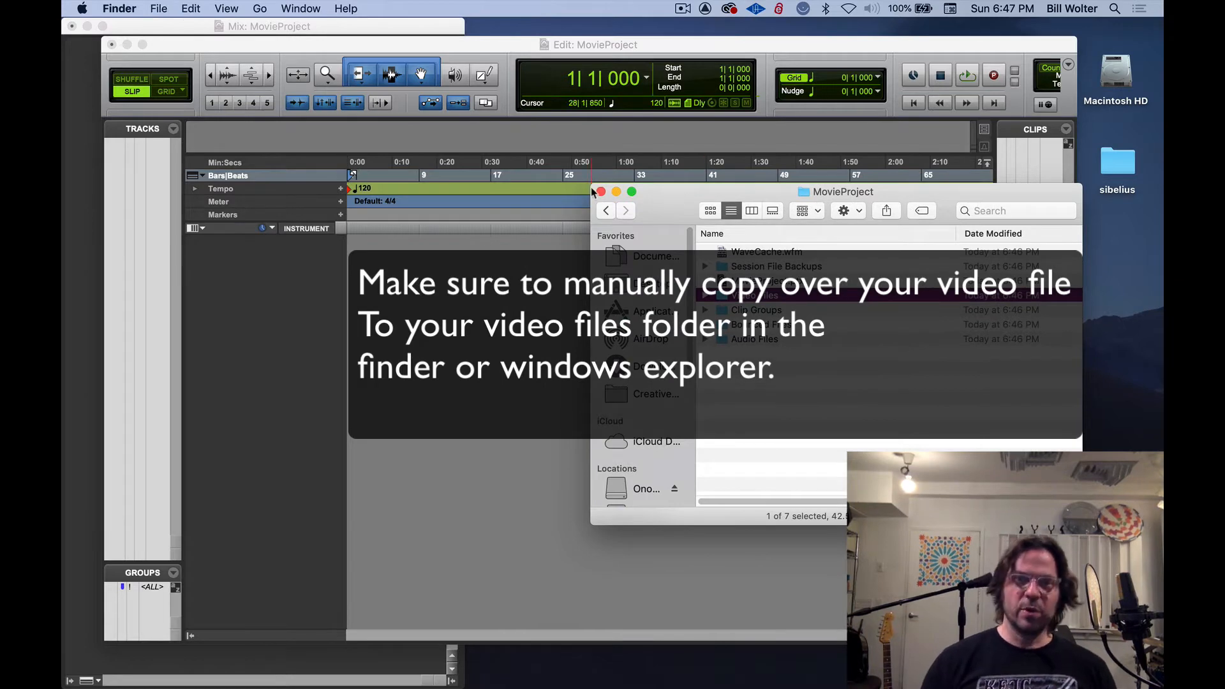
# Open a second Finder window showing the Desktop and arrange it beside the MovieProject folder window
pyautogui.press('super+n')
pyautogui.moveTo(814, 353); pyautogui.dragTo(399, 157)
pyautogui.moveTo(704, 470); pyautogui.dragTo(543, 495)
pyautogui.doubleClick(271, 231)
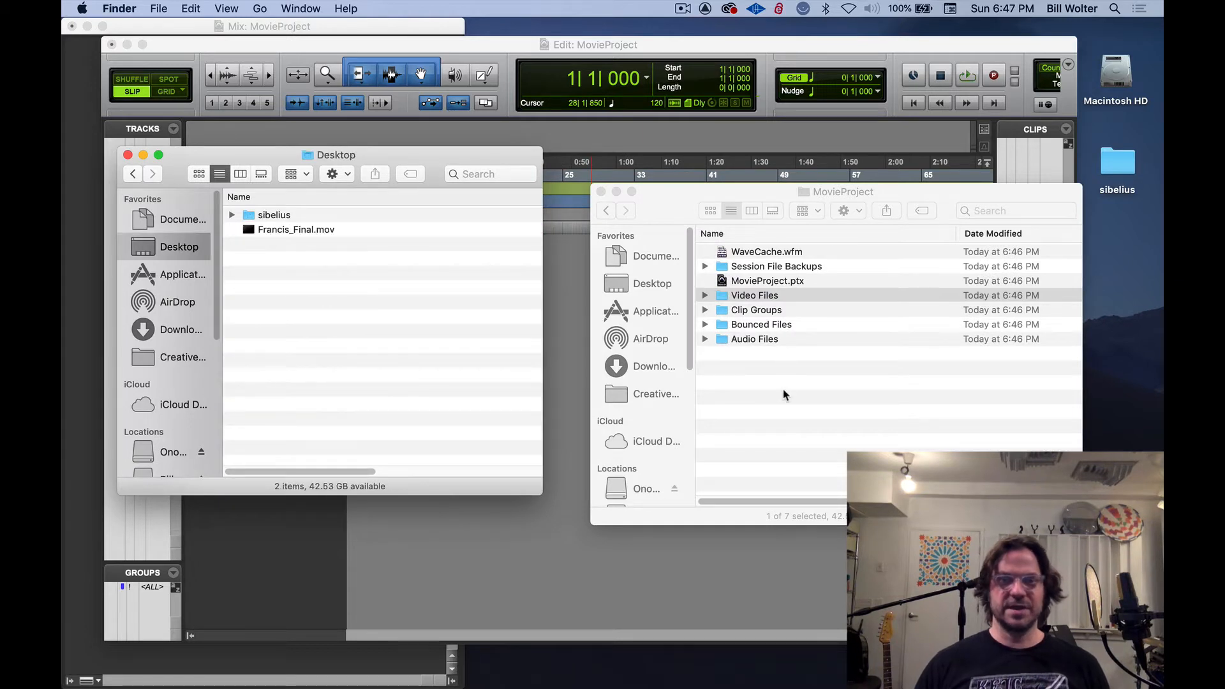
pyautogui.moveTo(818, 191); pyautogui.dragTo(805, 198)
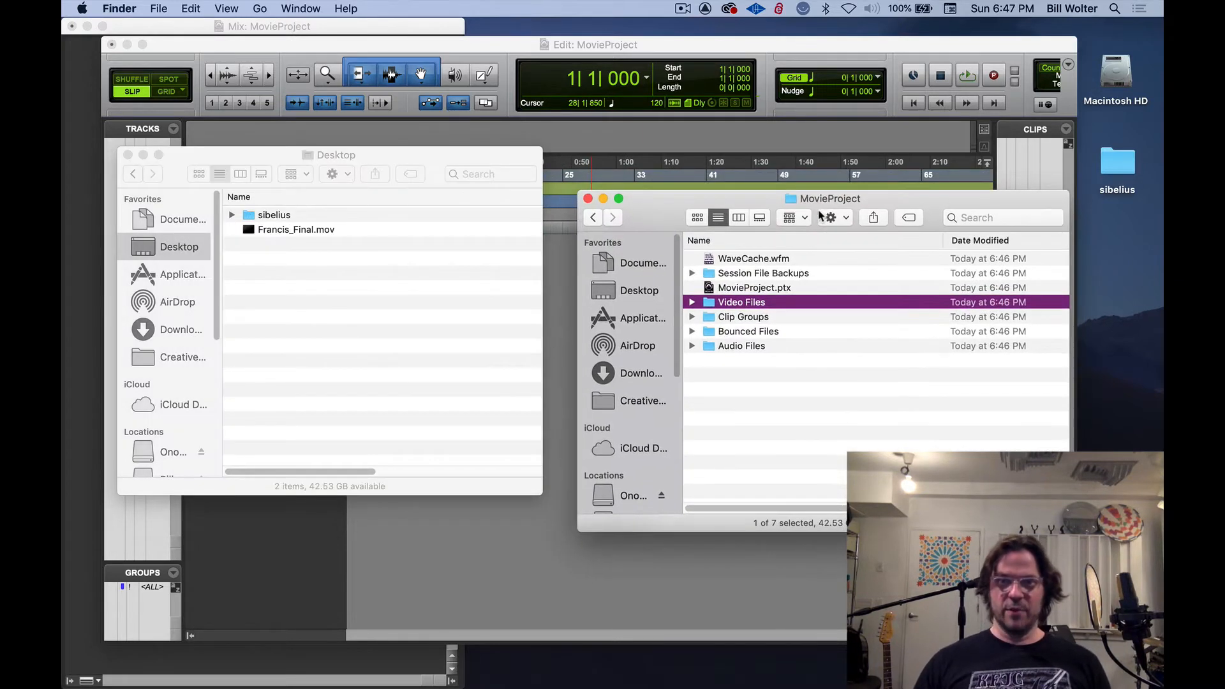
# Move Francis_Final.mov from the Desktop into the session's Video Files folder and close the Desktop window
pyautogui.doubleClick(750, 307)
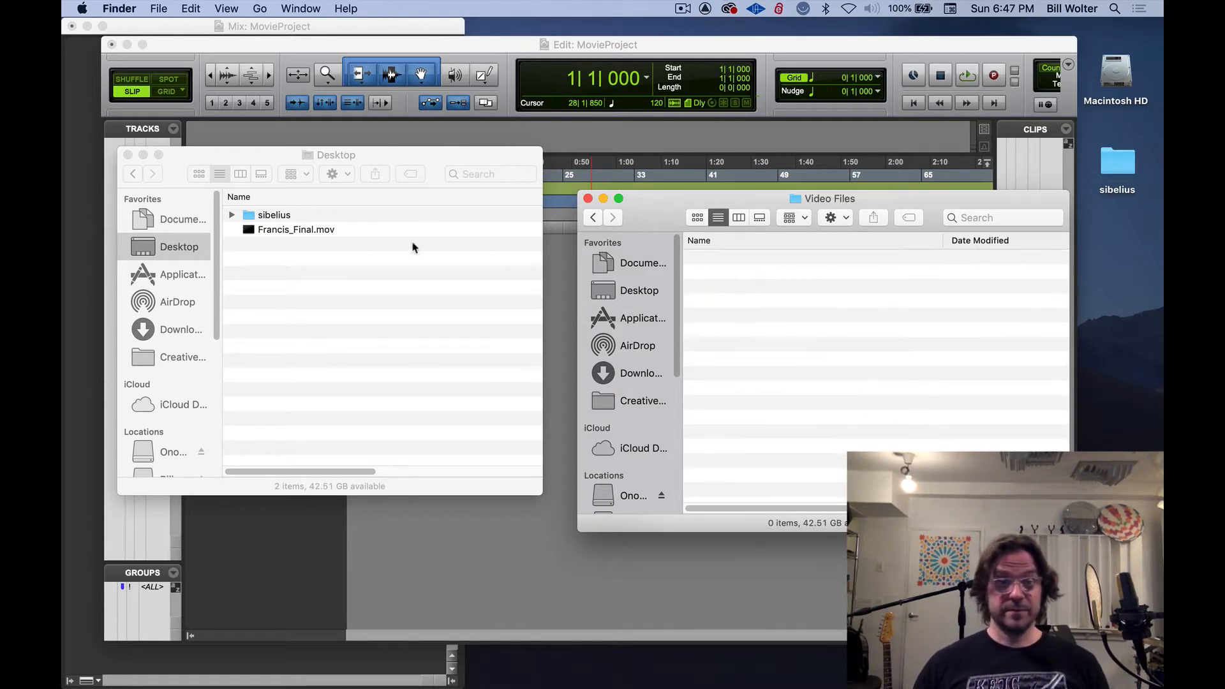
pyautogui.moveTo(307, 235); pyautogui.dragTo(840, 320)
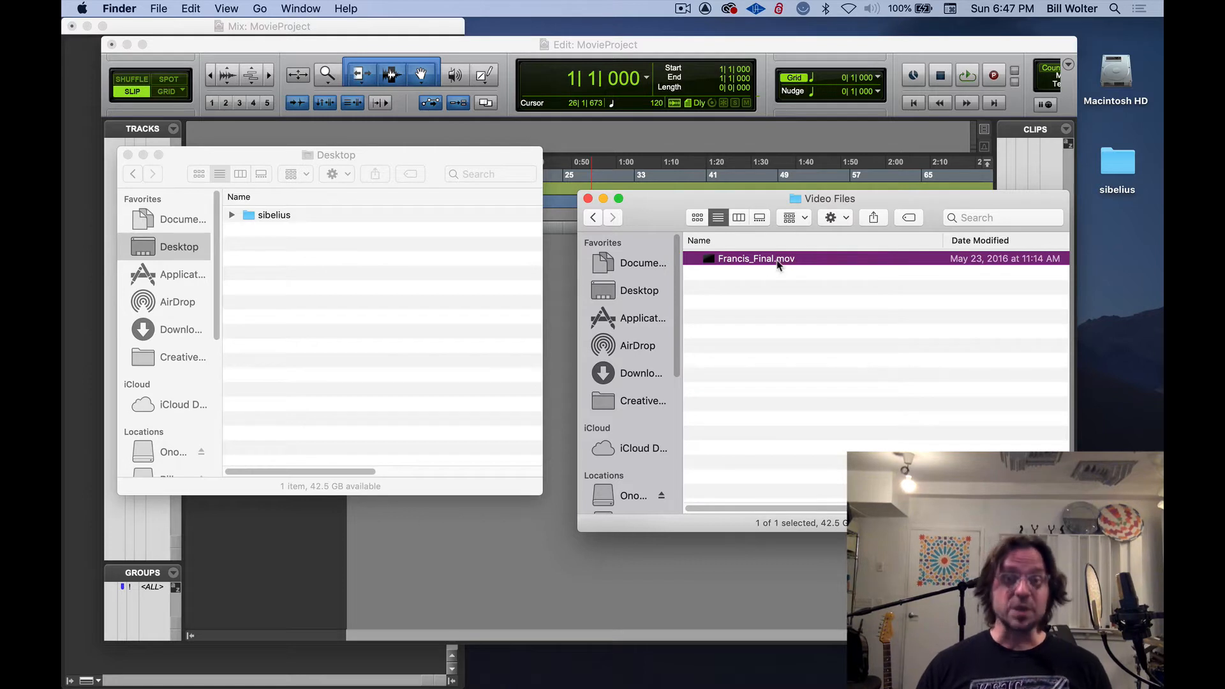
pyautogui.click(784, 303)
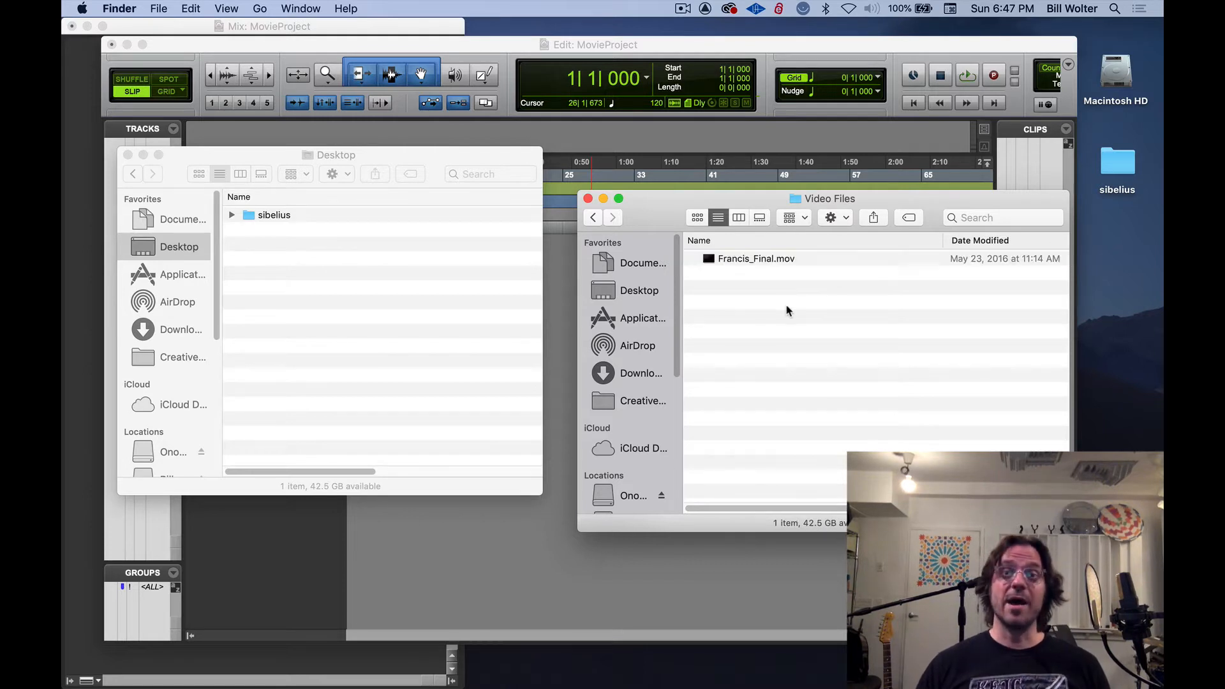
pyautogui.click(128, 155)
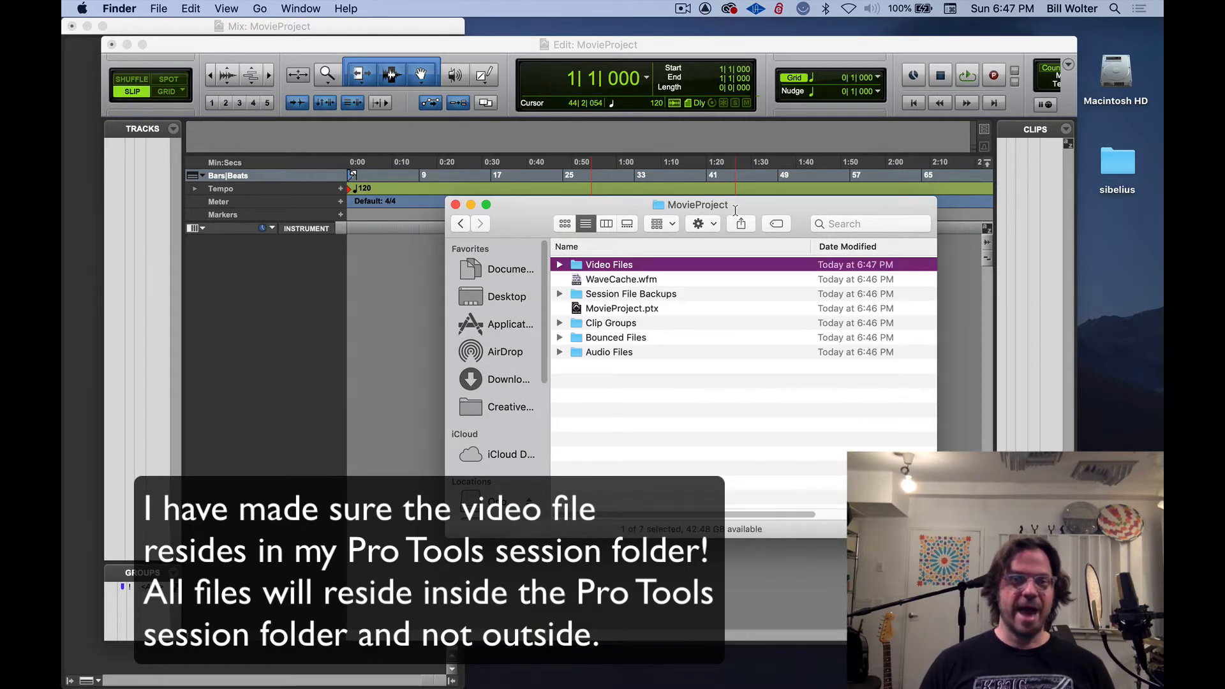
# Examine how the MovieProject session folder is organized, including its Video Files and Audio Files subfolders and the session file
pyautogui.press('Down')
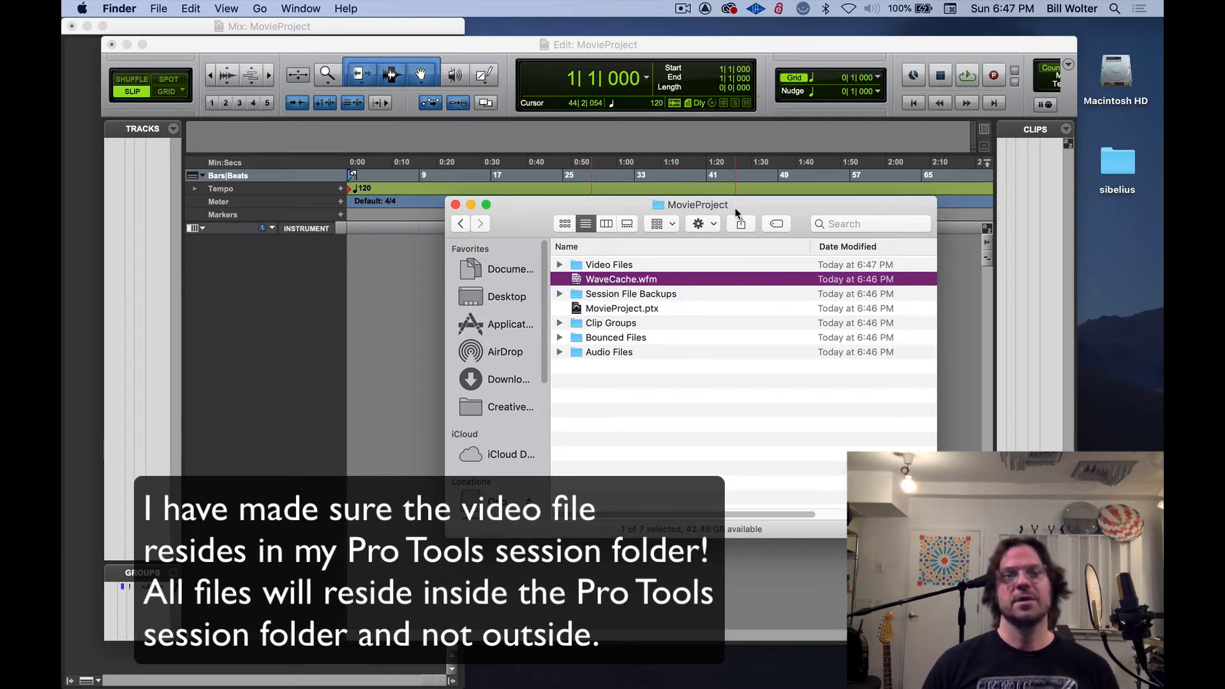
pyautogui.press('Up')
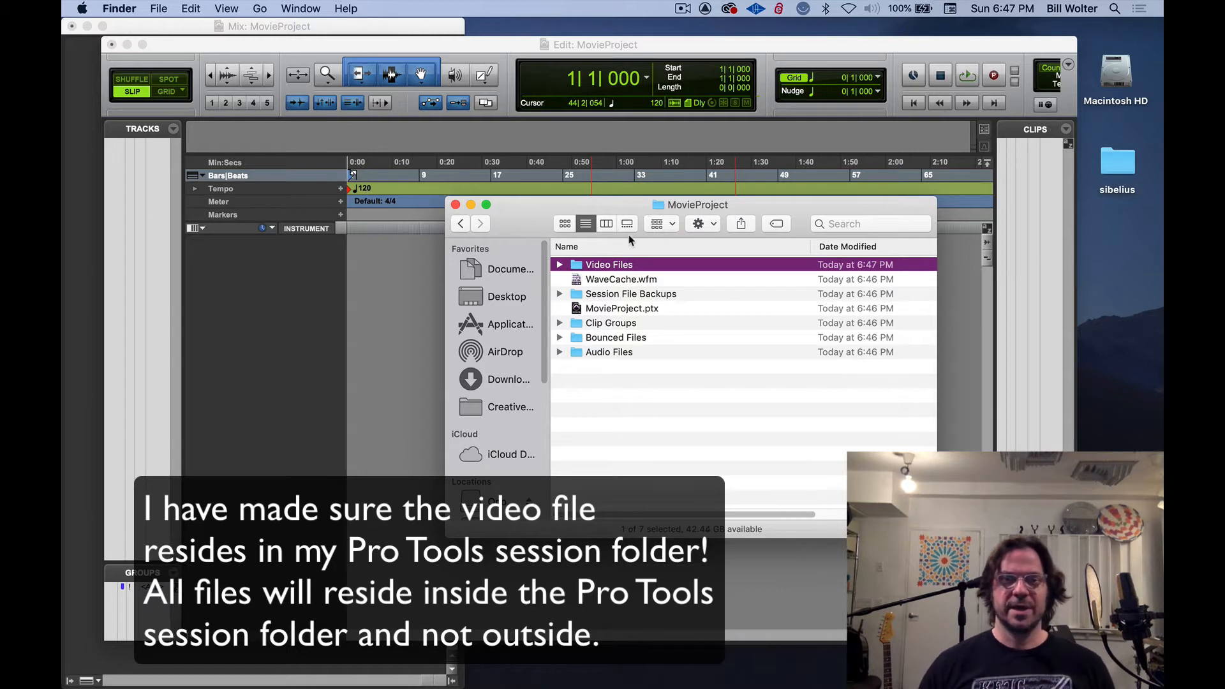
pyautogui.press('super+Up')
pyautogui.press('super+Down')
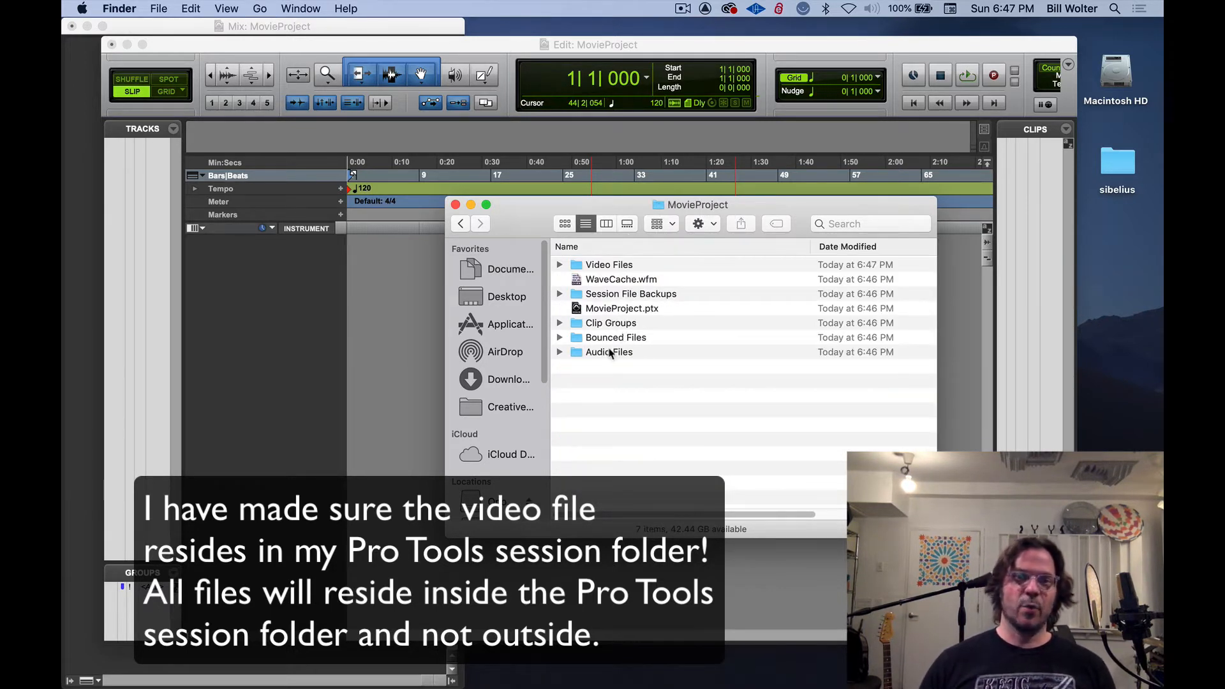
pyautogui.click(610, 353)
pyautogui.press('super+Down')
pyautogui.press('super+Up')
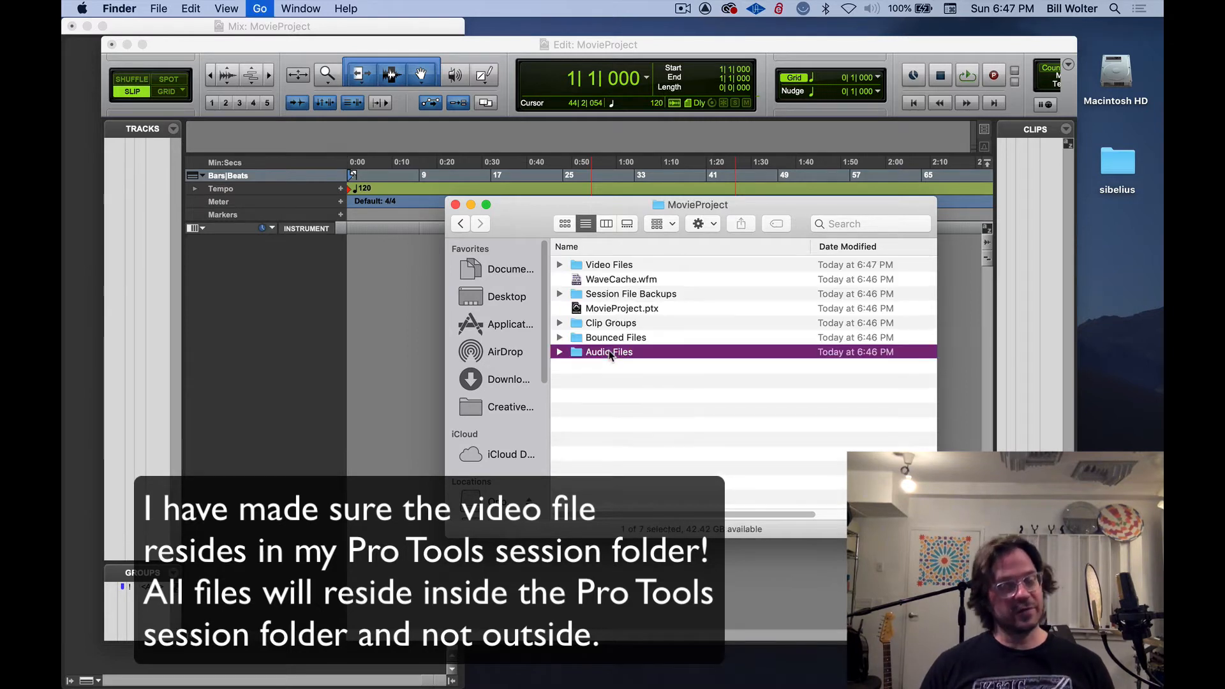
pyautogui.press('Up')
pyautogui.press('Up')
pyautogui.press('Up')
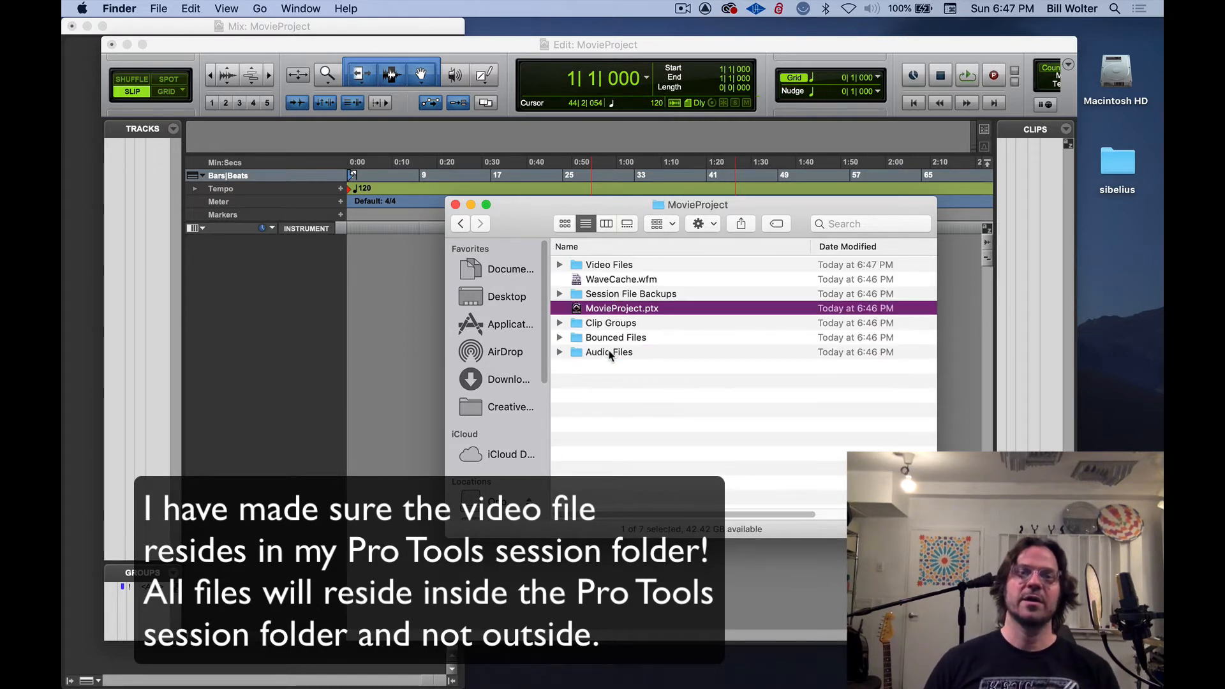
pyautogui.press('Down')
pyautogui.press('Down')
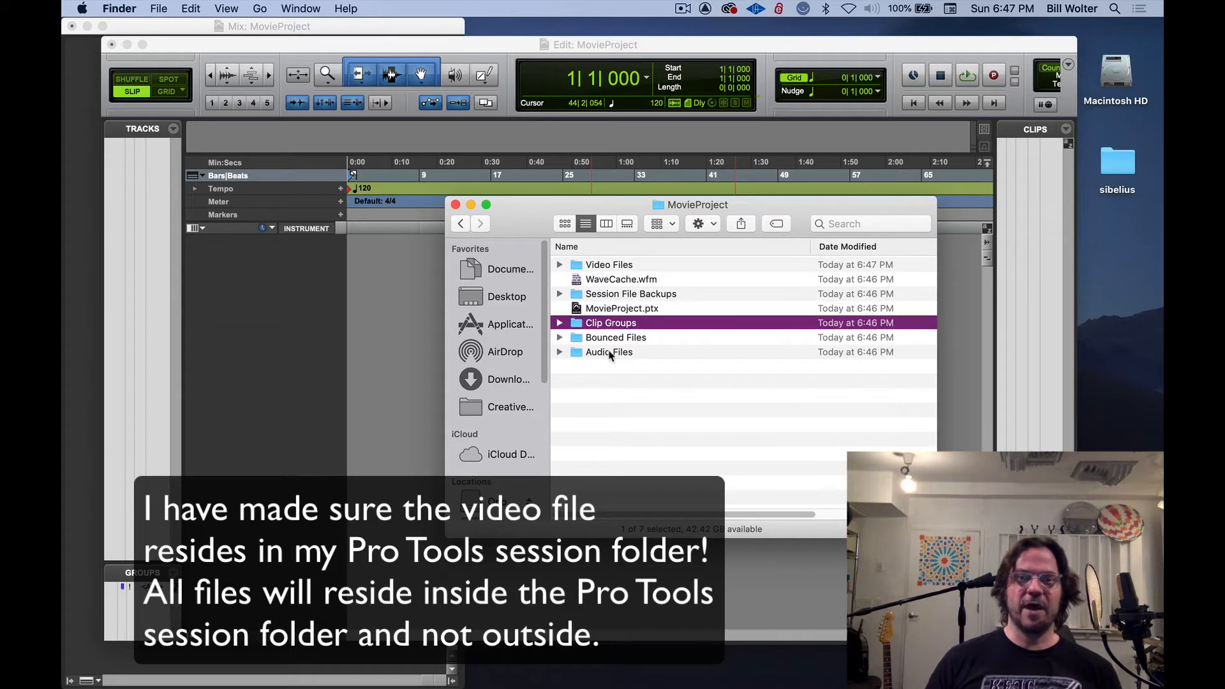
pyautogui.press('Up')
pyautogui.press('Up')
pyautogui.press('Up')
pyautogui.press('Up')
pyautogui.press('Up')
pyautogui.press('super+Down')
pyautogui.press('super+Up')
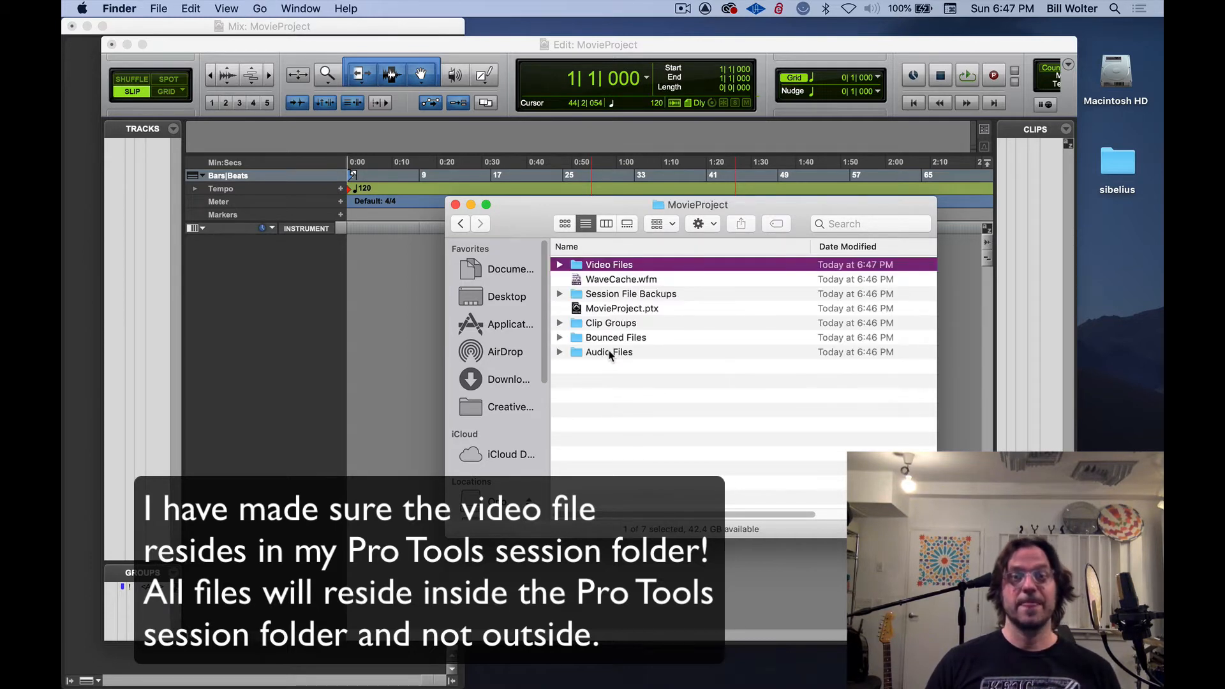
# Switch to Pro Tools, start a video import and browse to the MovieProject folder in Documents
pyautogui.click(391, 277)
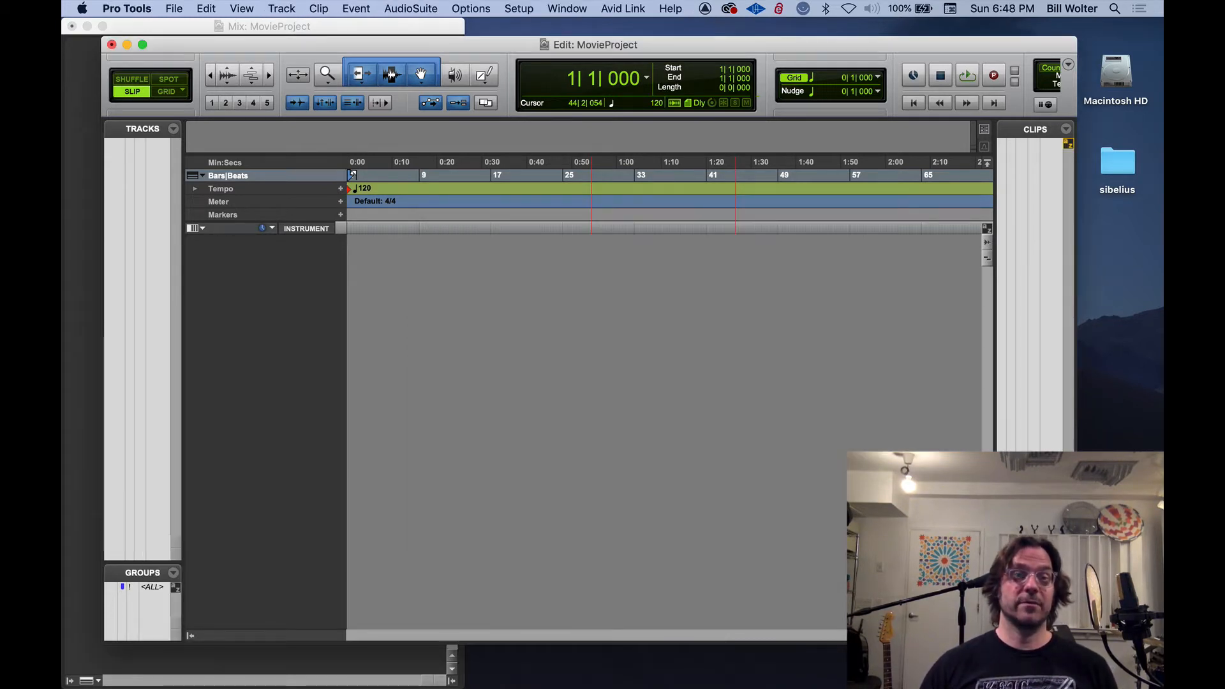
pyautogui.click(173, 8)
pyautogui.moveTo(219, 244)
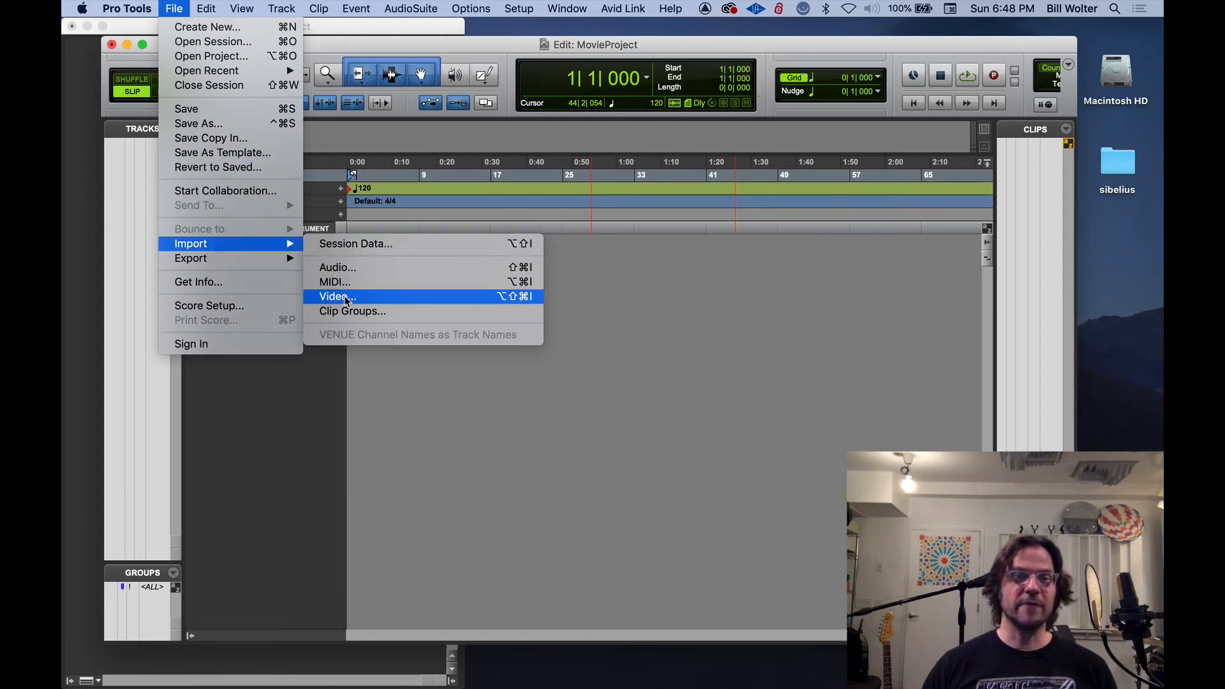
pyautogui.click(507, 300)
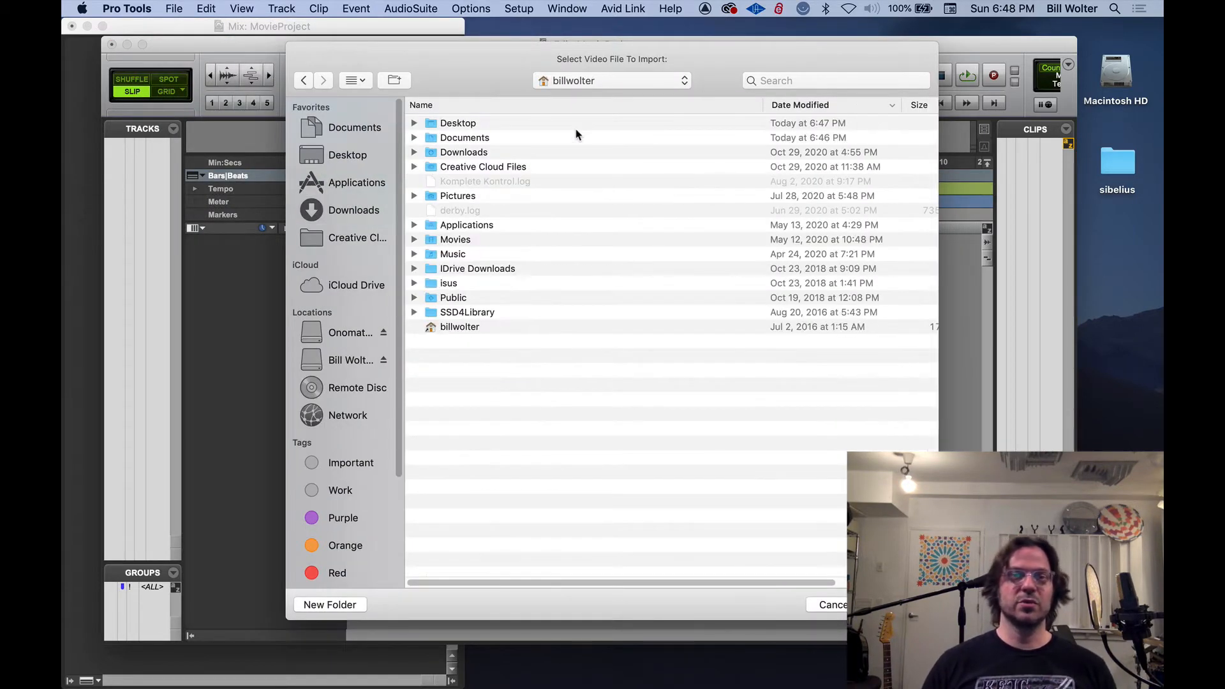
pyautogui.doubleClick(576, 130)
pyautogui.doubleClick(575, 128)
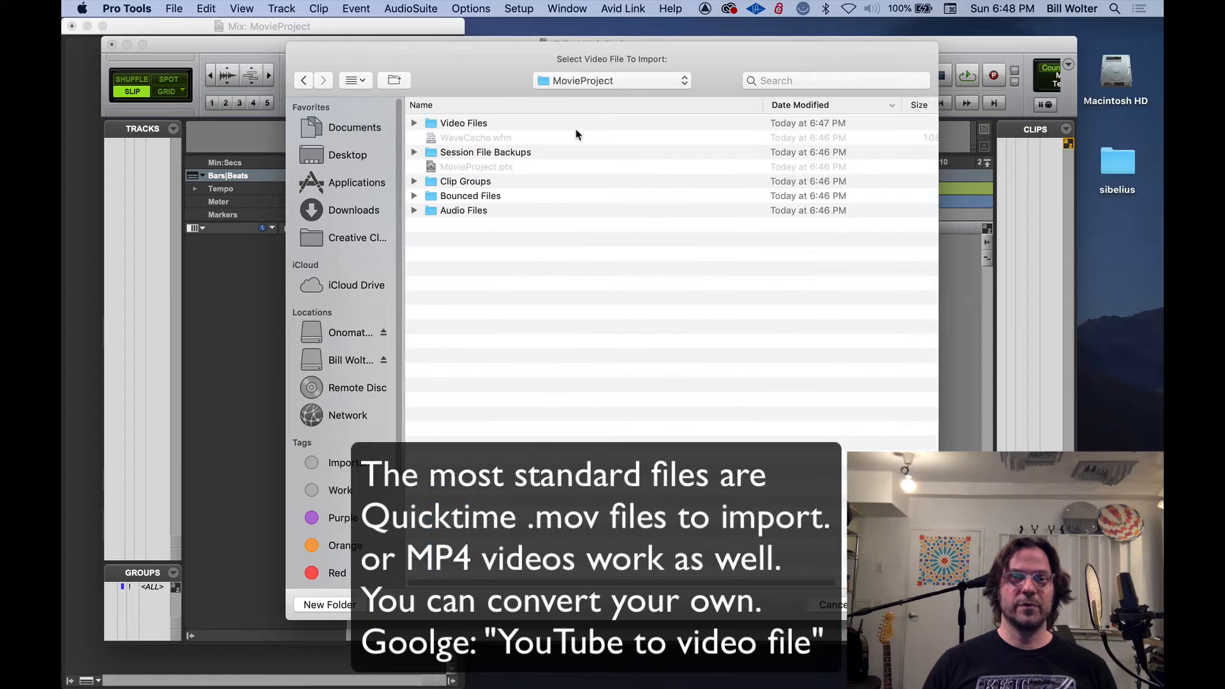
# Choose Francis_Final.mov from the Video Files folder as the video to import
pyautogui.press('Down')
pyautogui.press('Down')
pyautogui.press('Down')
pyautogui.press('Up')
pyautogui.press('Up')
pyautogui.press('Return')
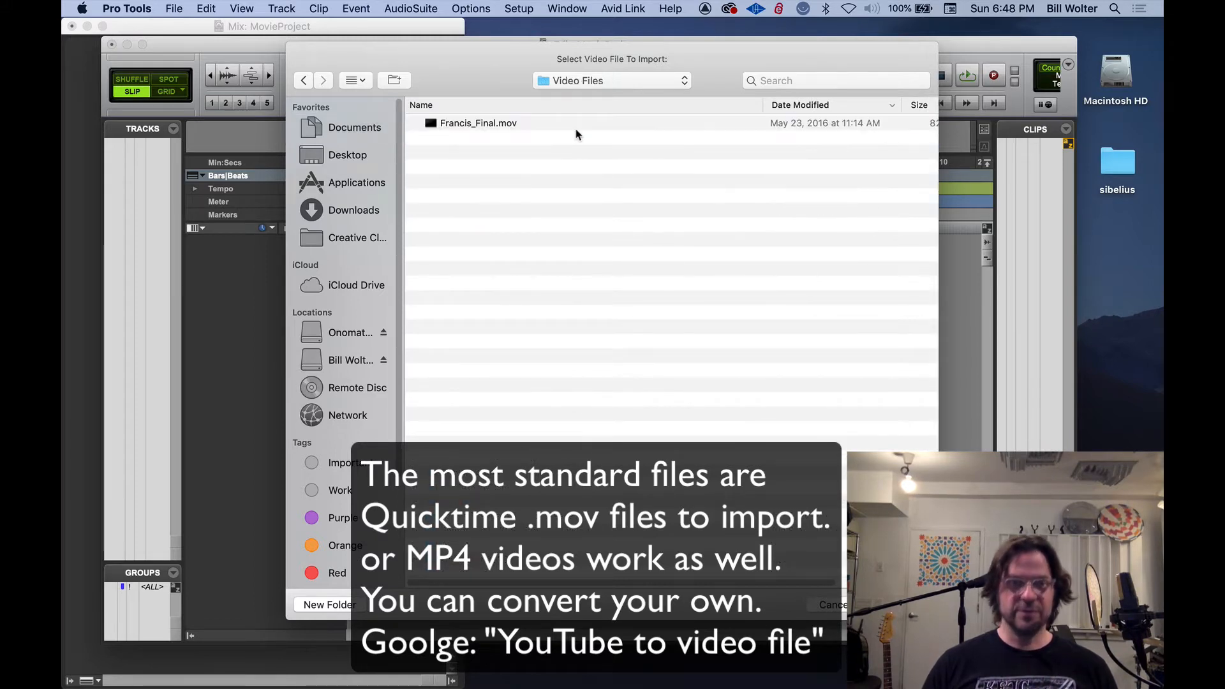
pyautogui.press('Down')
pyautogui.press('Return')
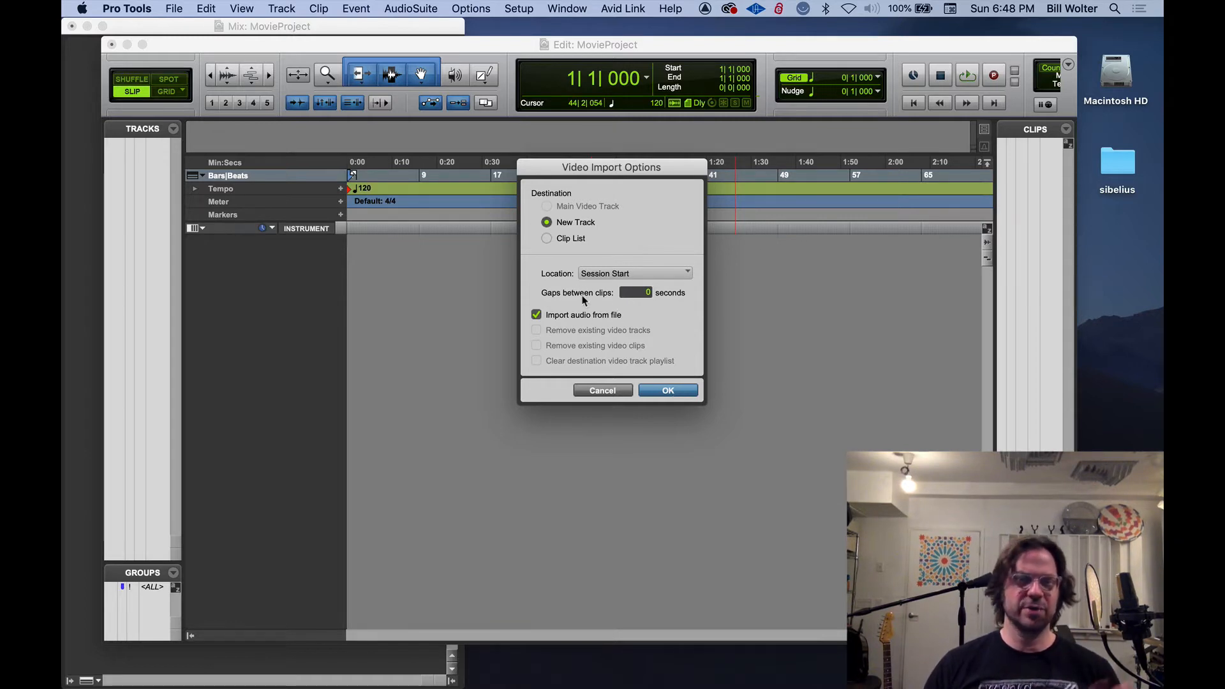
# Import the video with its audio onto new tracks at Session Start, store the audio in Audio Files, and enlarge the Edit window
pyautogui.click(667, 392)
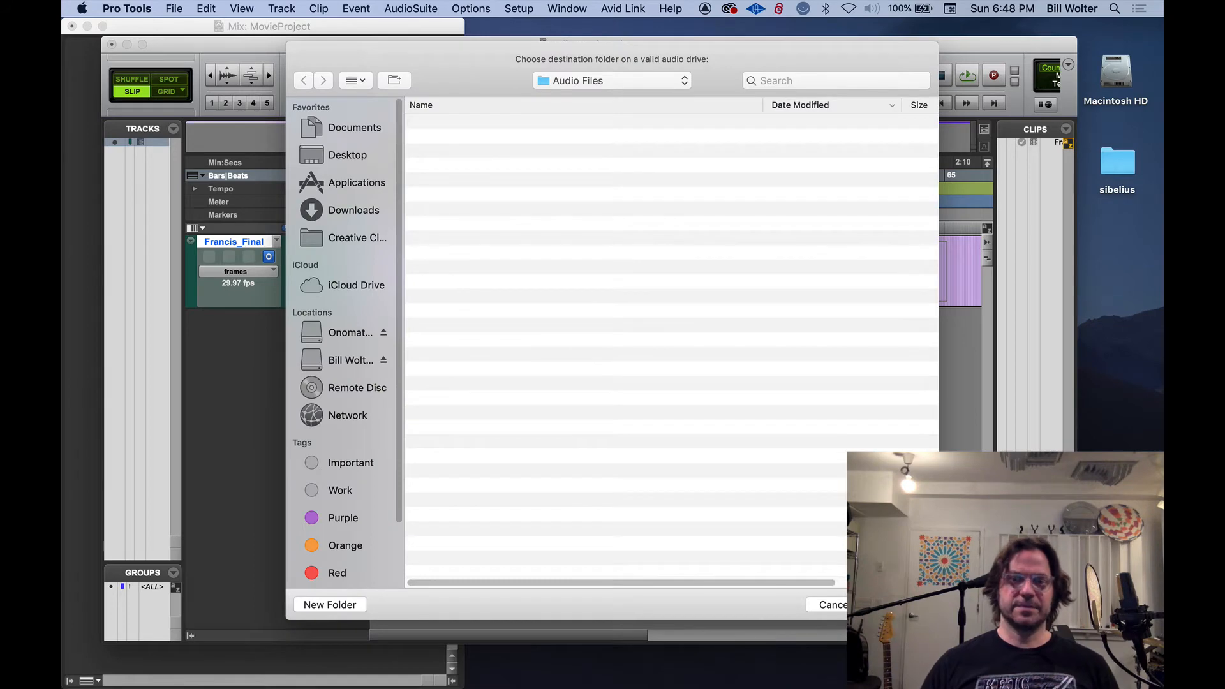
pyautogui.click(900, 605)
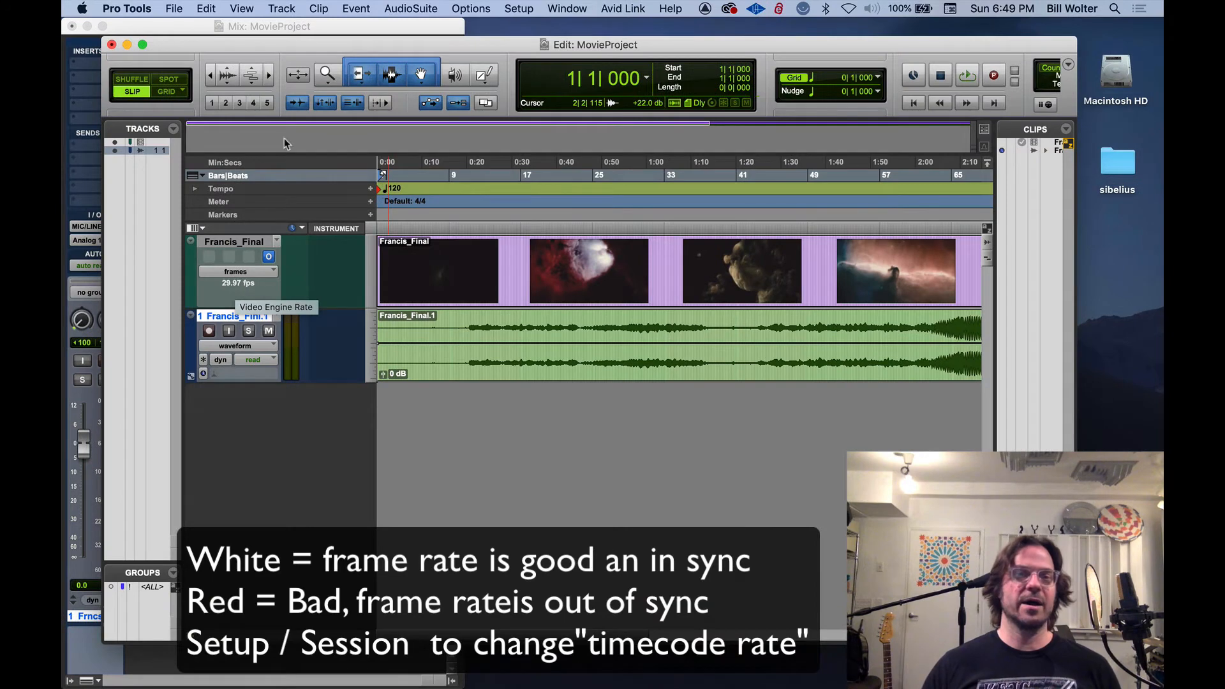
pyautogui.doubleClick(270, 45)
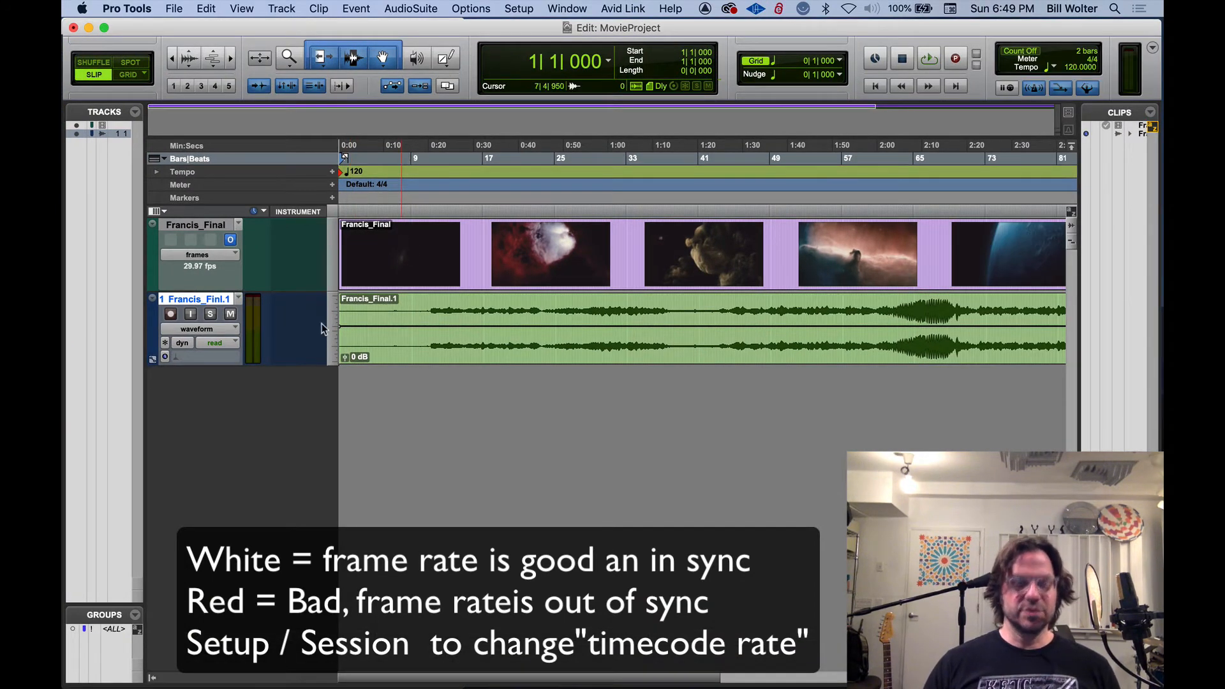
# Open Session Setup, view the available timecode rates, and position the window so the video track's frame rate stays visible
pyautogui.click(519, 8)
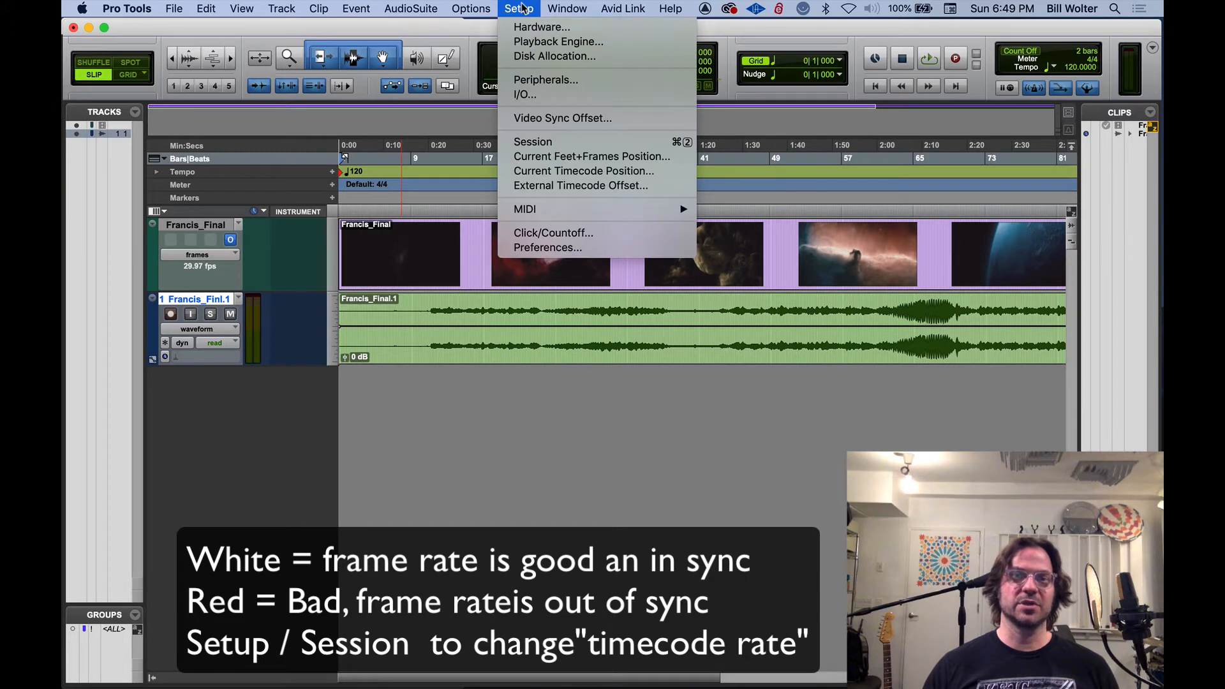
pyautogui.click(598, 141)
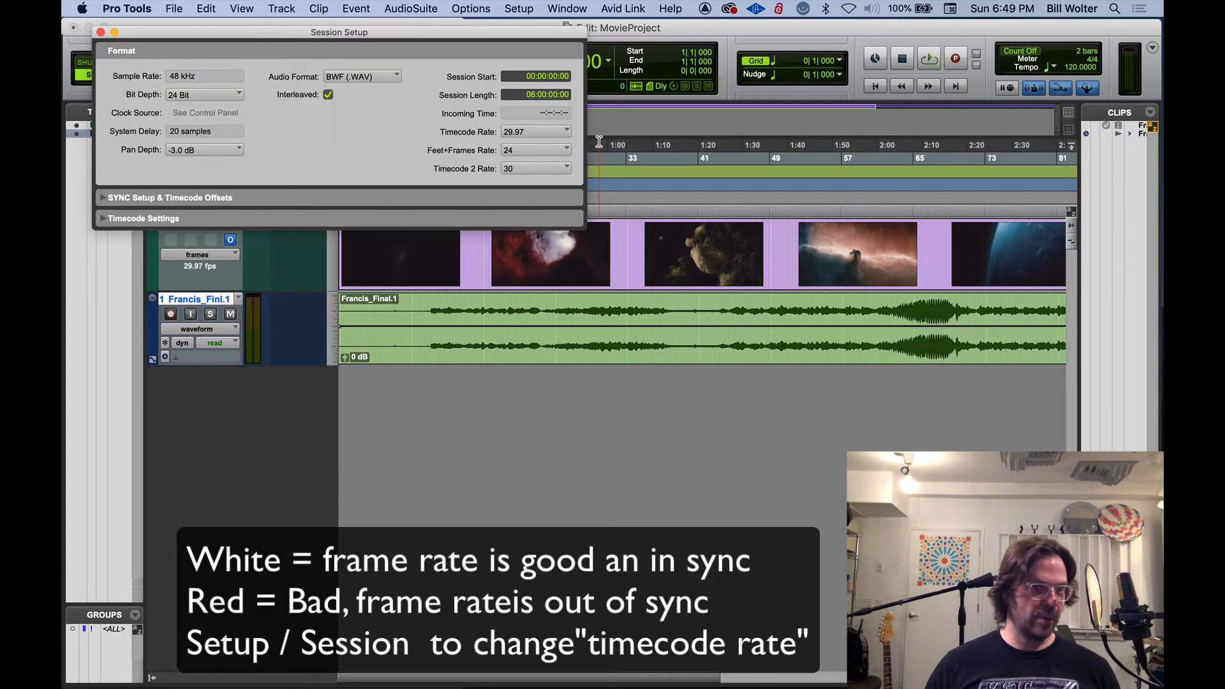
pyautogui.moveTo(353, 32); pyautogui.dragTo(588, 281)
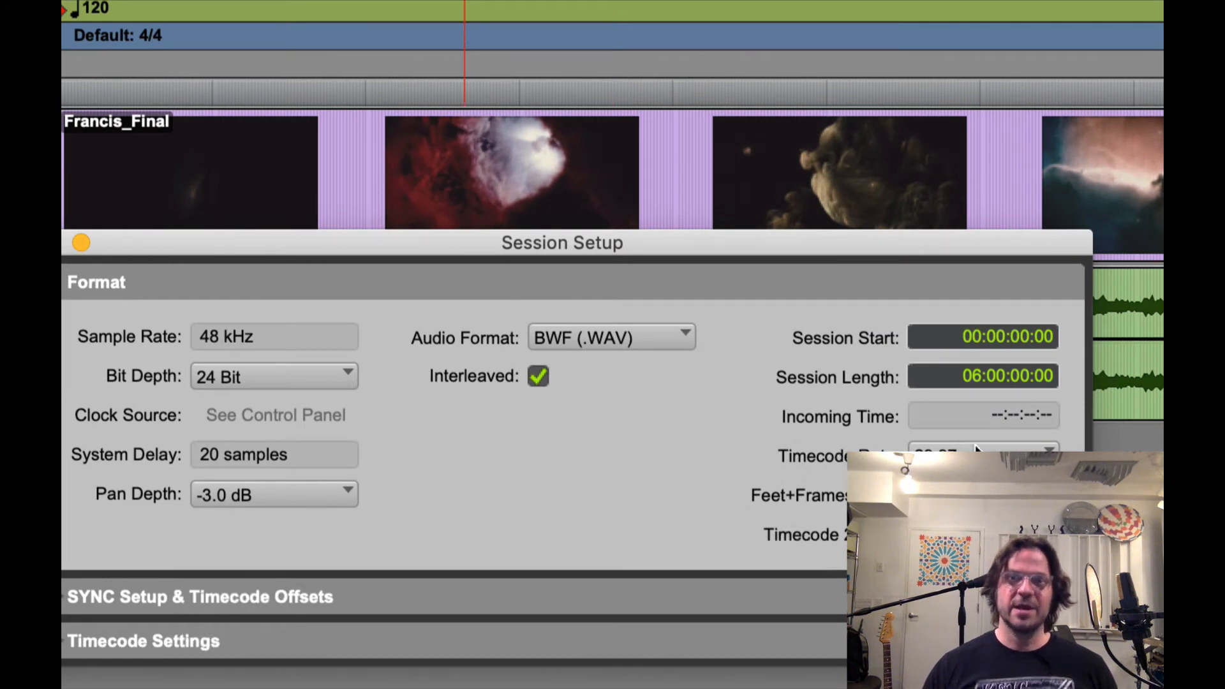
pyautogui.click(983, 456)
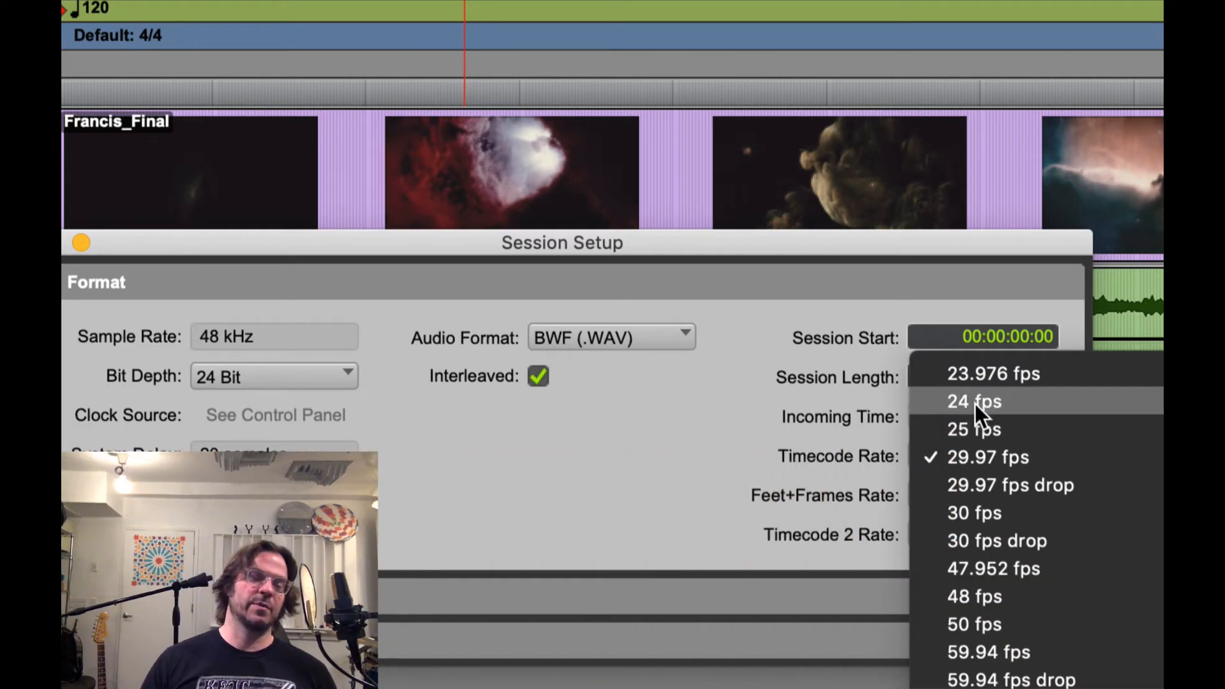
pyautogui.click(767, 431)
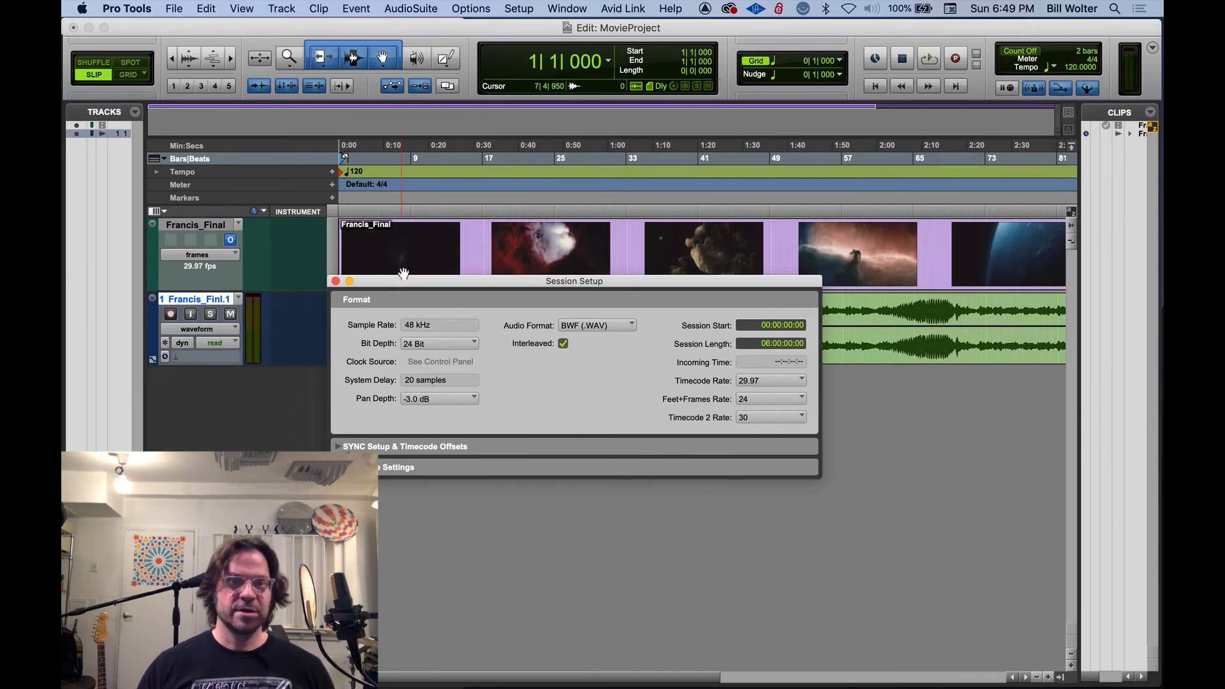
pyautogui.moveTo(404, 281); pyautogui.dragTo(160, 292)
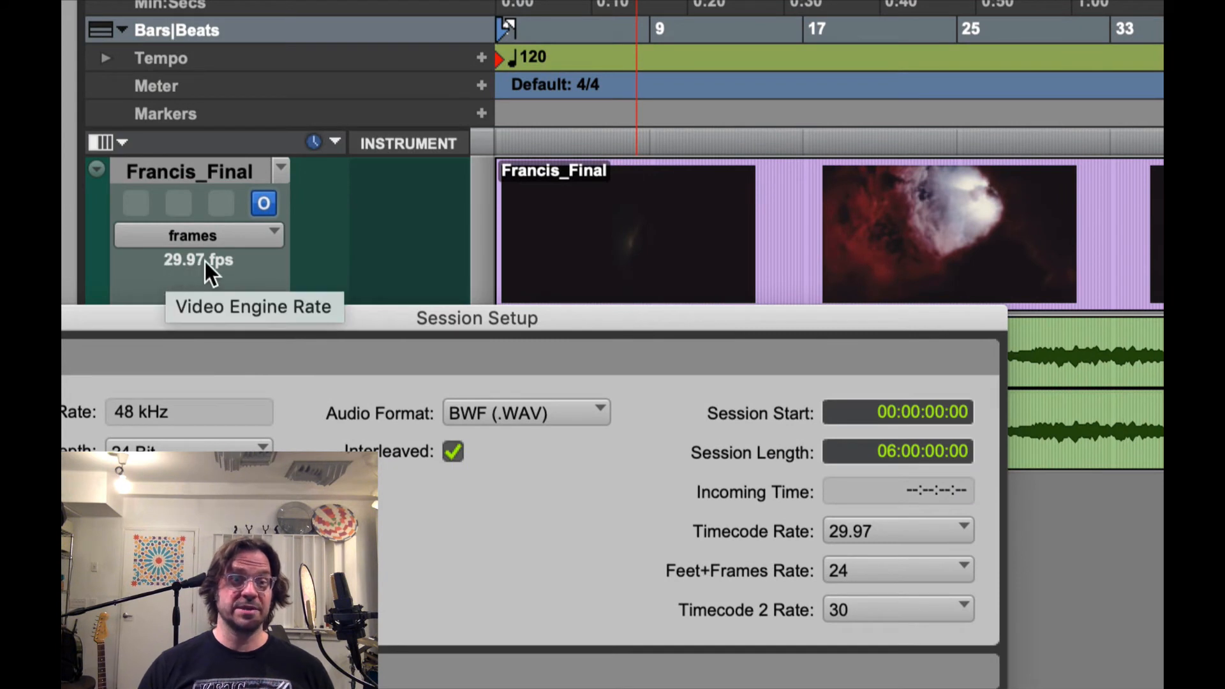
# Set the session's timecode rate to 24 fps as a mismatch test and return it to 29.97 fps
pyautogui.click(876, 530)
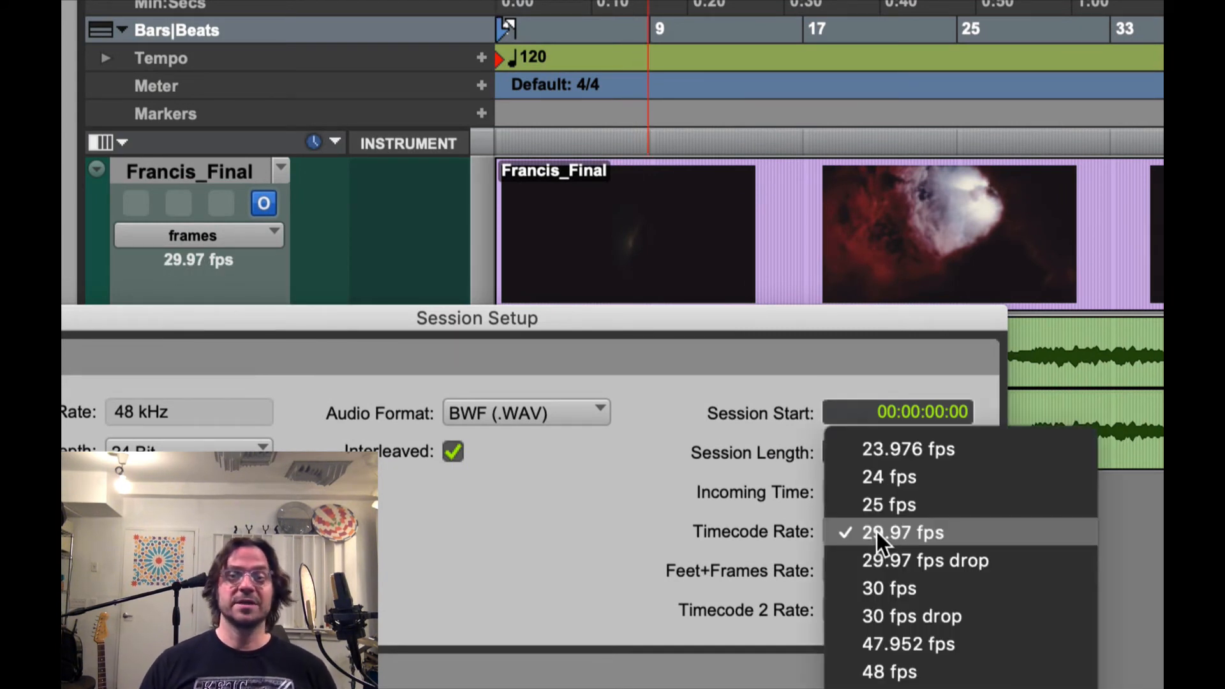
pyautogui.click(886, 478)
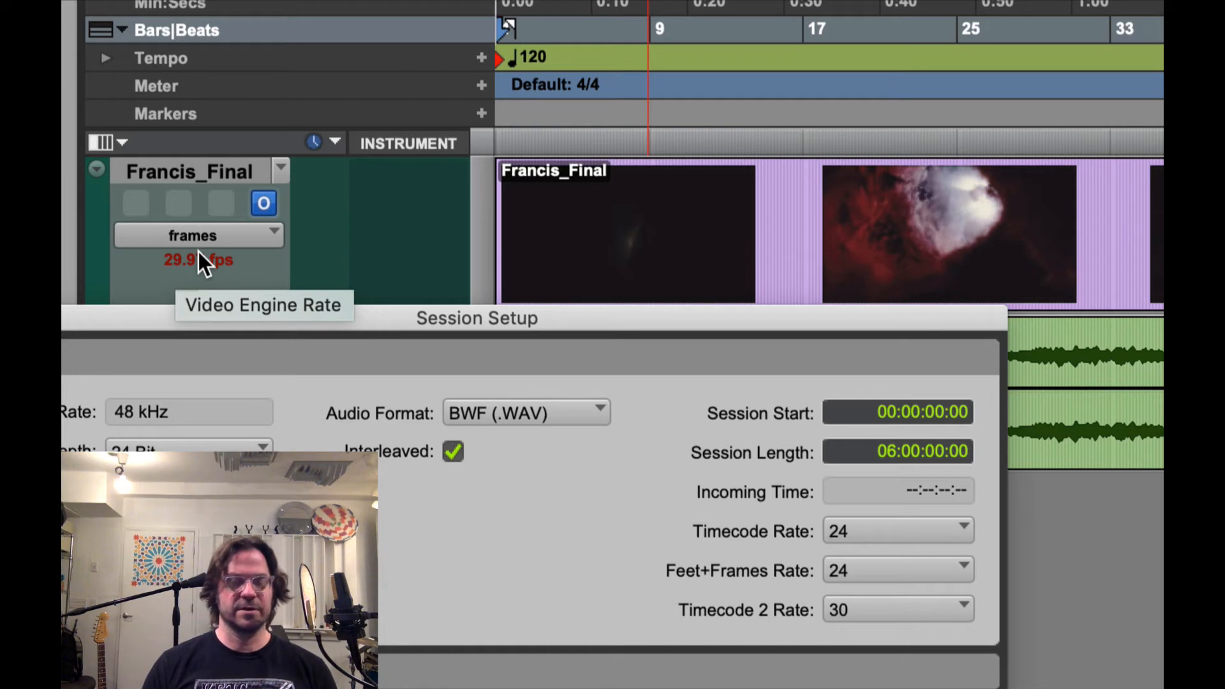
pyautogui.click(887, 531)
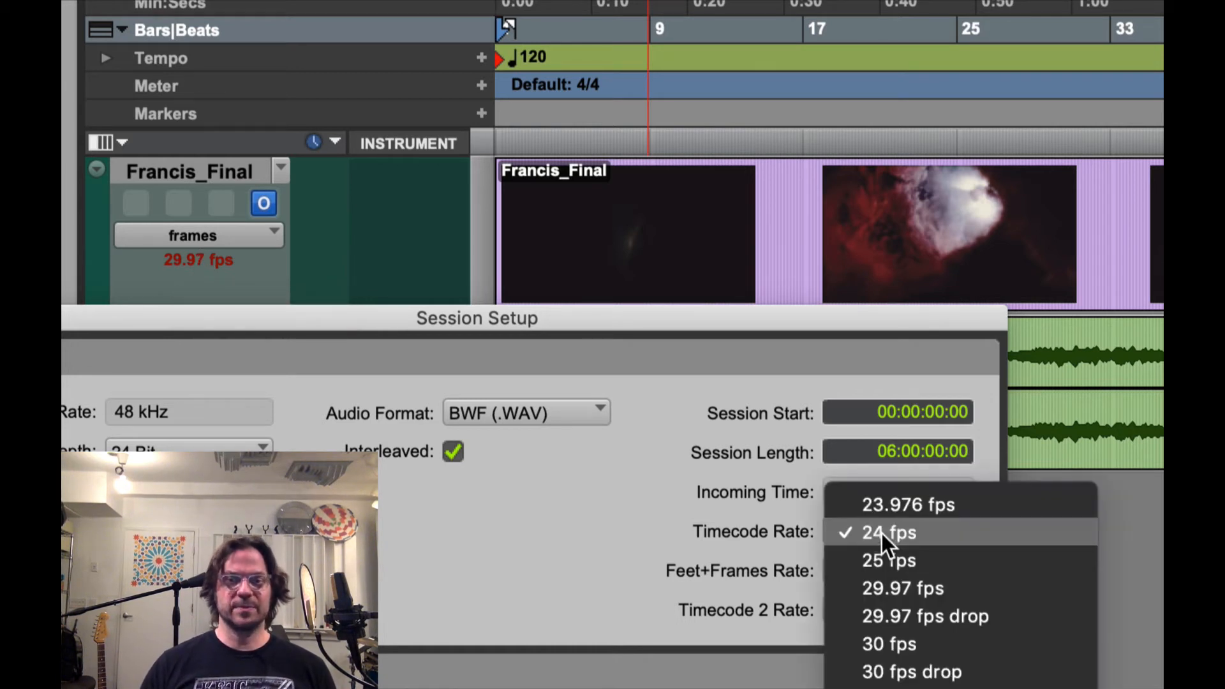
pyautogui.click(921, 588)
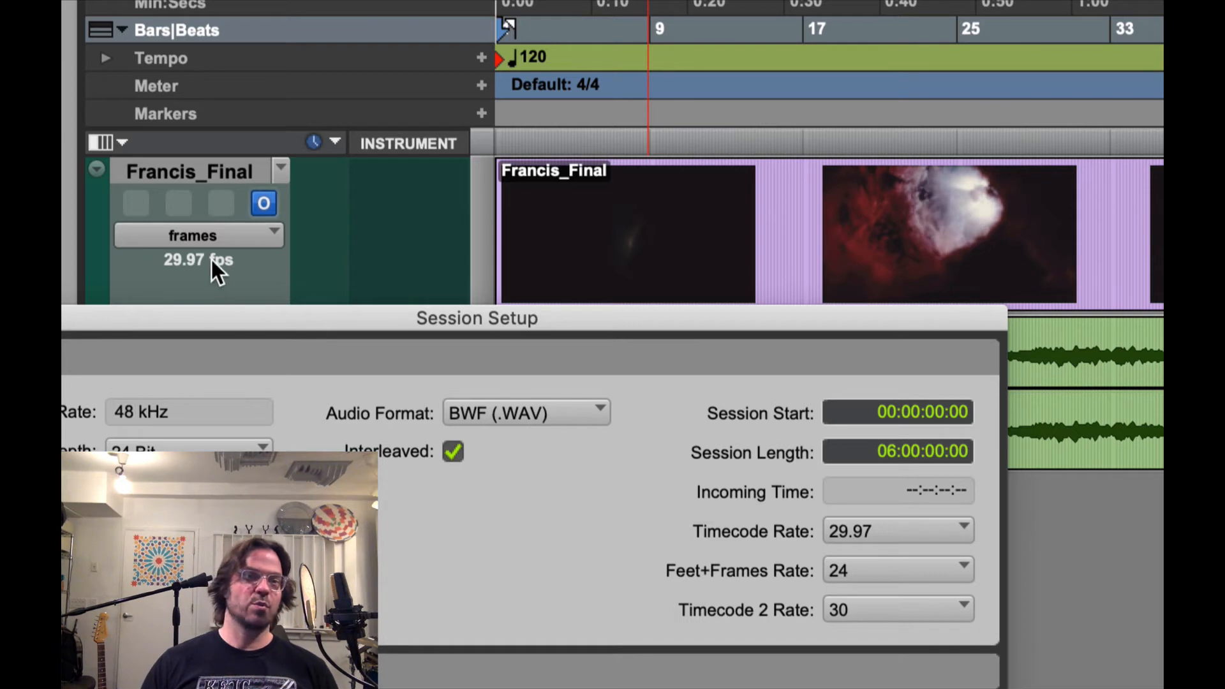
# Try 25 fps as the session's timecode rate with the Session Setup window moved clear of its full settings
pyautogui.moveTo(217, 317); pyautogui.dragTo(355, 312)
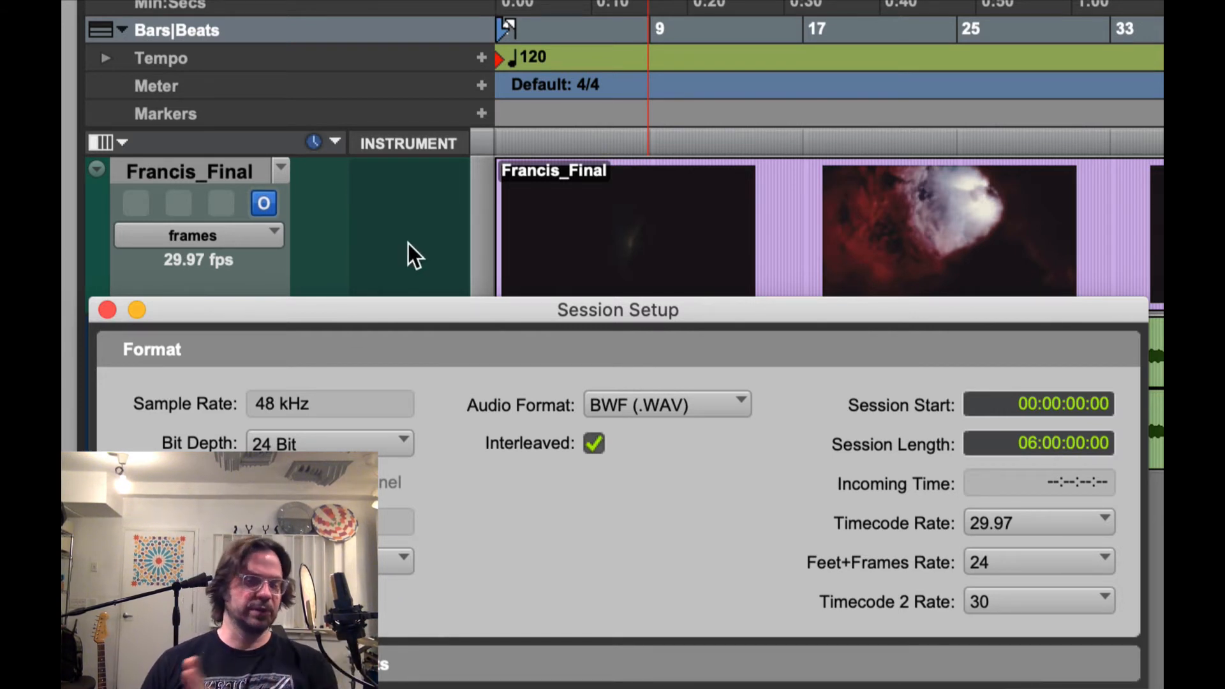
pyautogui.click(1002, 523)
pyautogui.click(1019, 504)
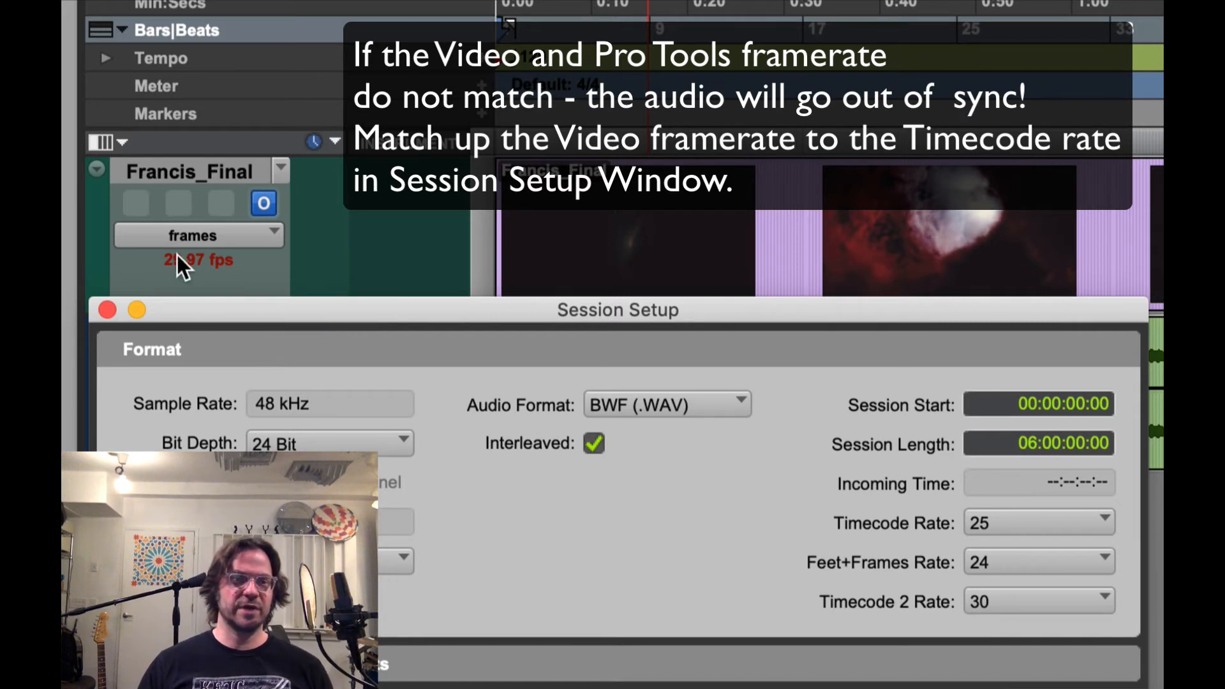
# Restore the session's timecode rate to 29.97 fps and close Session Setup
pyautogui.click(1026, 522)
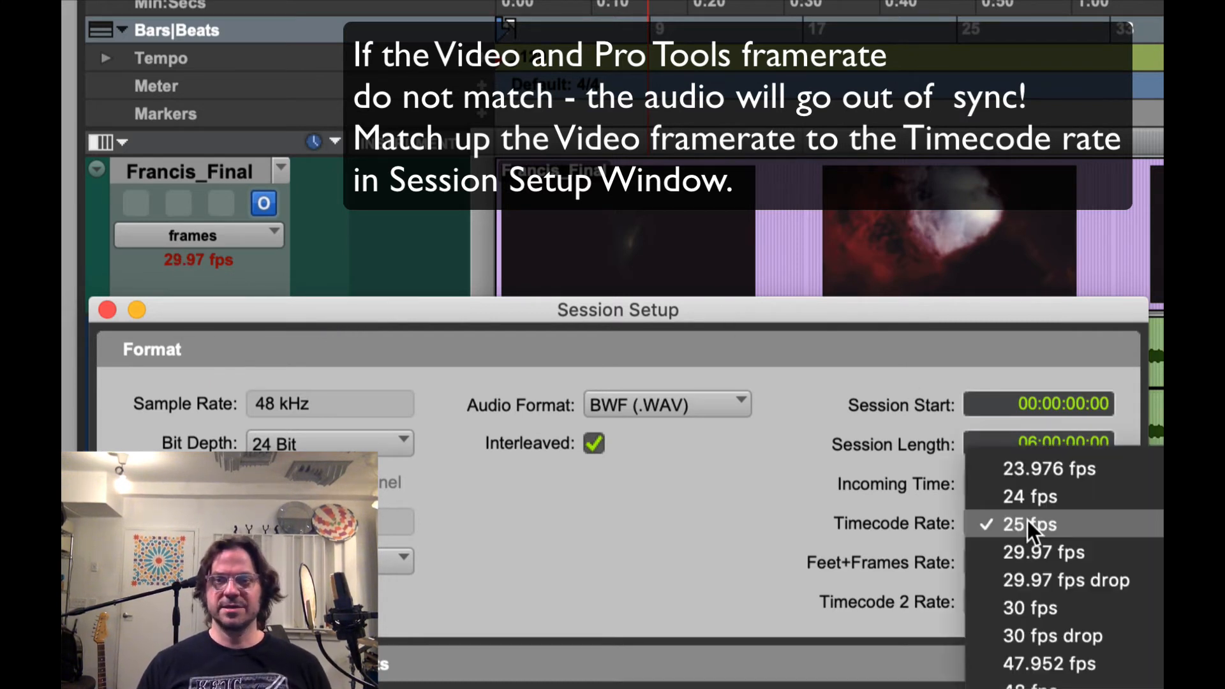
pyautogui.click(1043, 550)
pyautogui.click(107, 310)
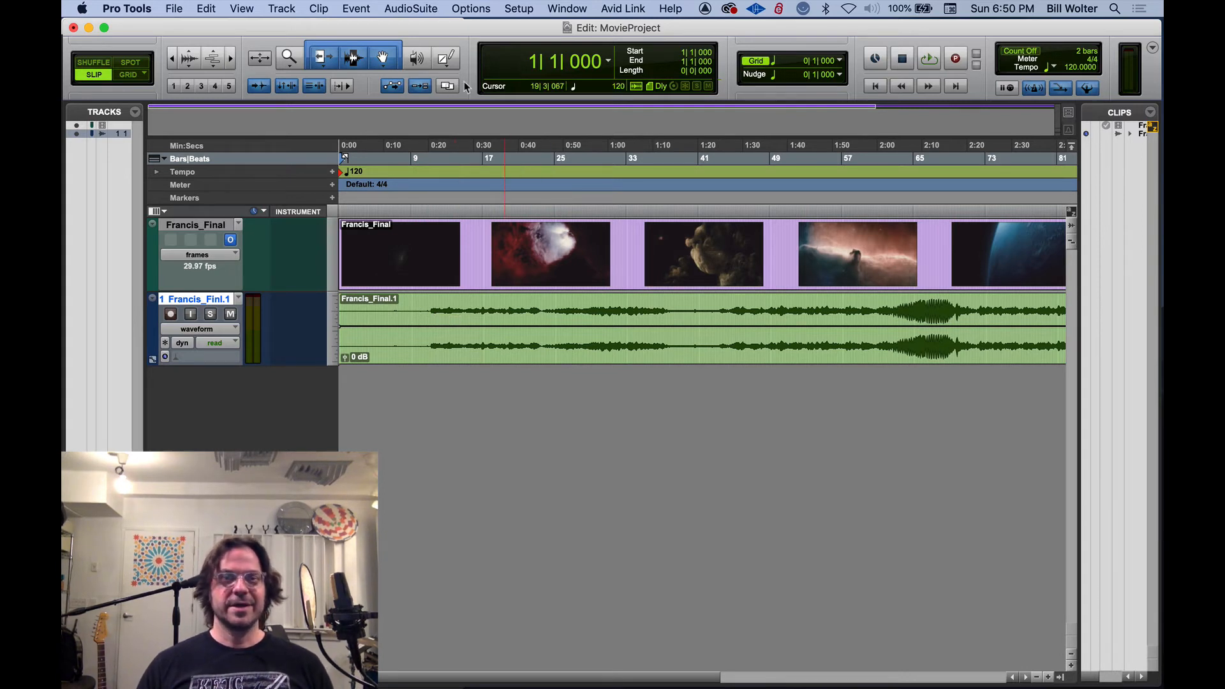
# Play the imported video and audio from about bar 11 with the Edit window's keyboard focus enabled, and stop playback
pyautogui.click(439, 166)
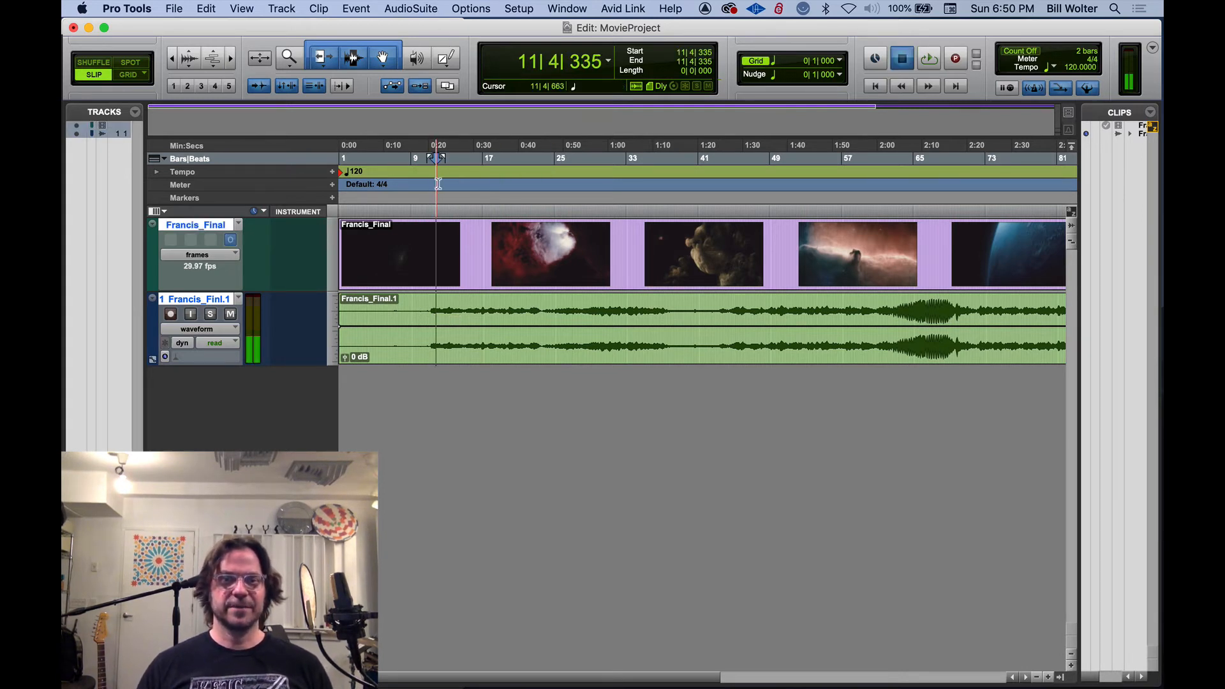
pyautogui.press('space')
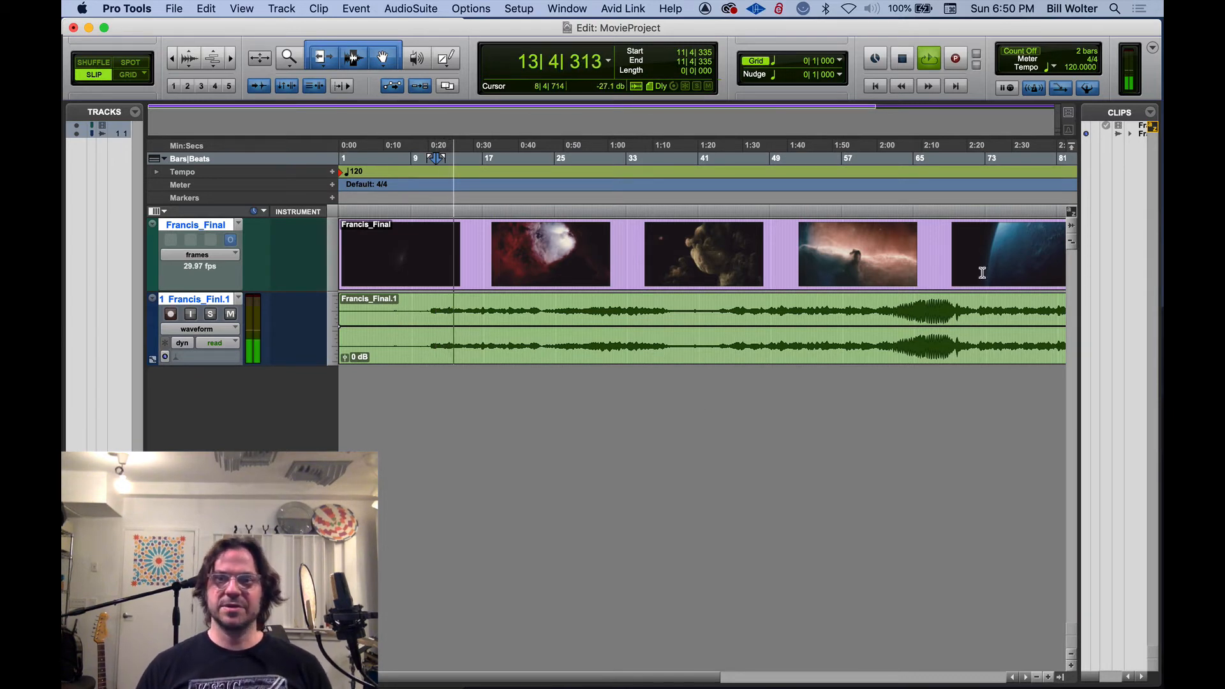
pyautogui.click(1072, 212)
pyautogui.press('r')
pyautogui.press('r')
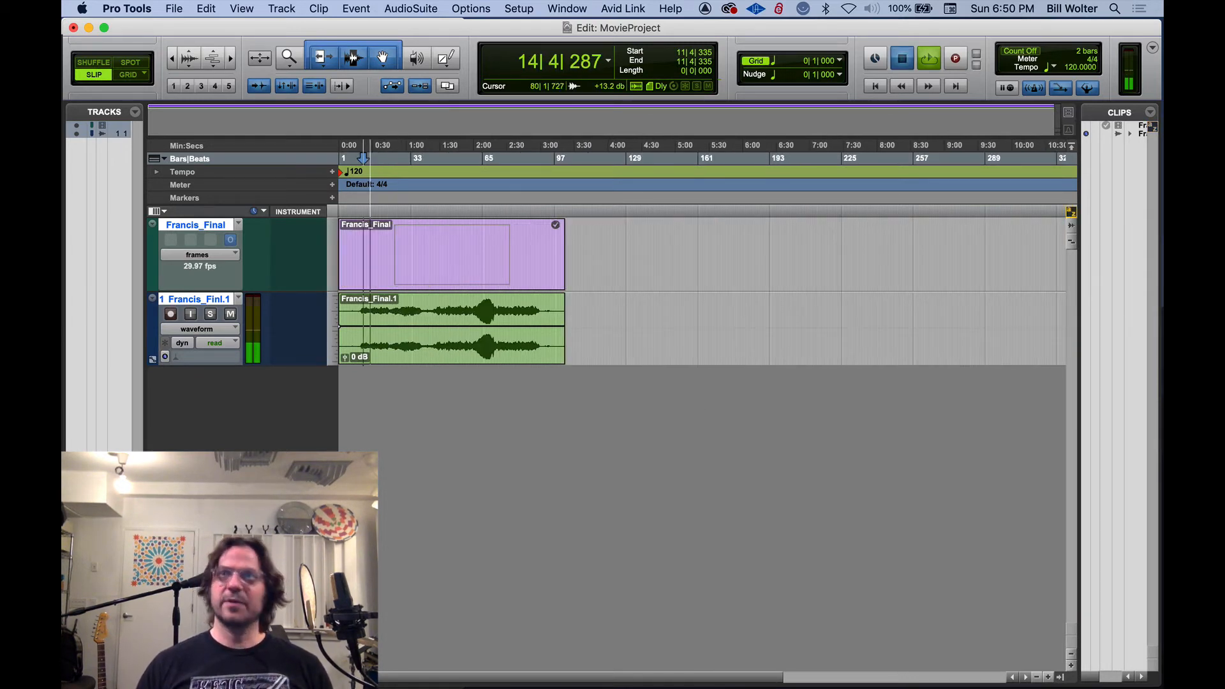
pyautogui.press('space')
# Toggle the video window on and off several times, leaving it displayed over the Edit window
pyautogui.press('super+KP_9')
pyautogui.moveTo(522, 261); pyautogui.dragTo(482, 229)
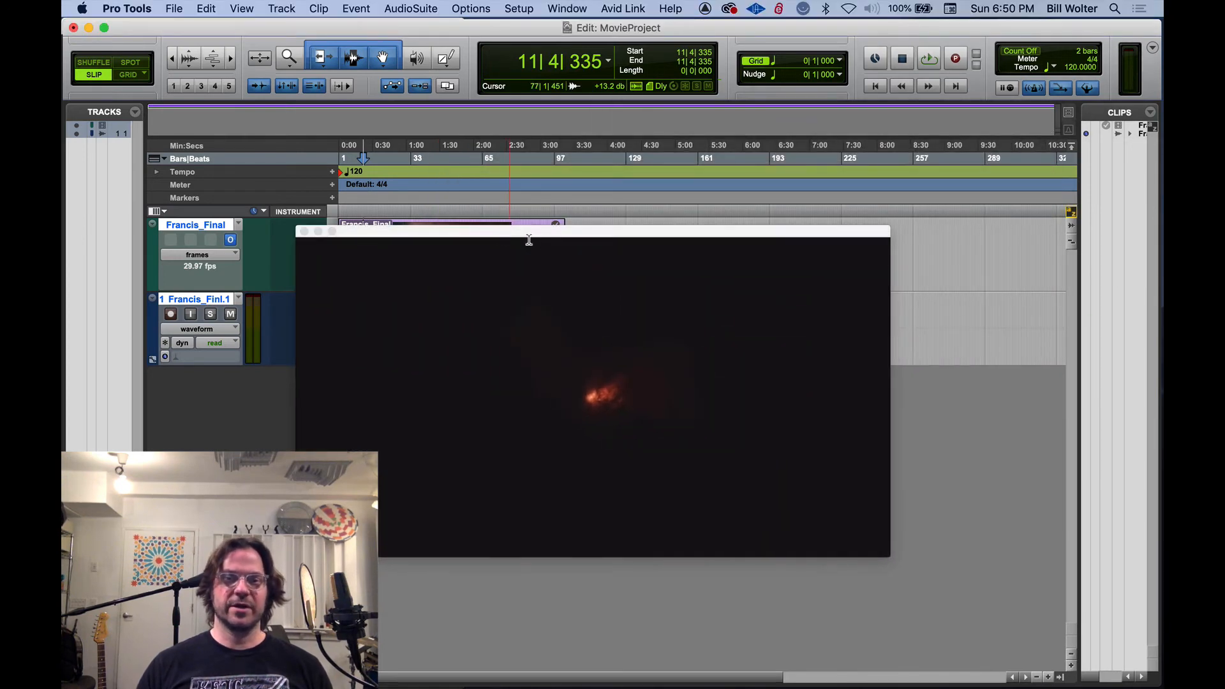
pyautogui.press('super+KP_9')
pyautogui.press('super+KP_9')
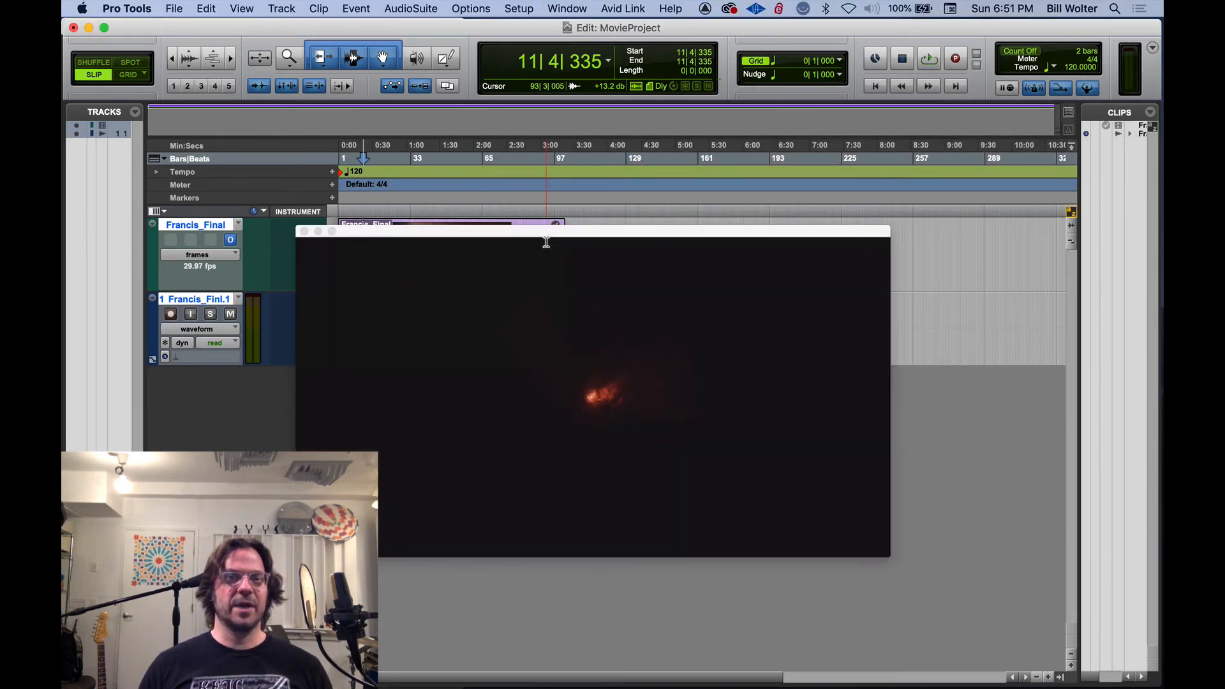
pyautogui.press('super+KP_9')
pyautogui.press('super+KP_9')
pyautogui.press('super+KP_9')
pyautogui.press('super+KP_9')
pyautogui.press('super+KP_9')
pyautogui.press('super+KP_9')
pyautogui.press('super+KP_9')
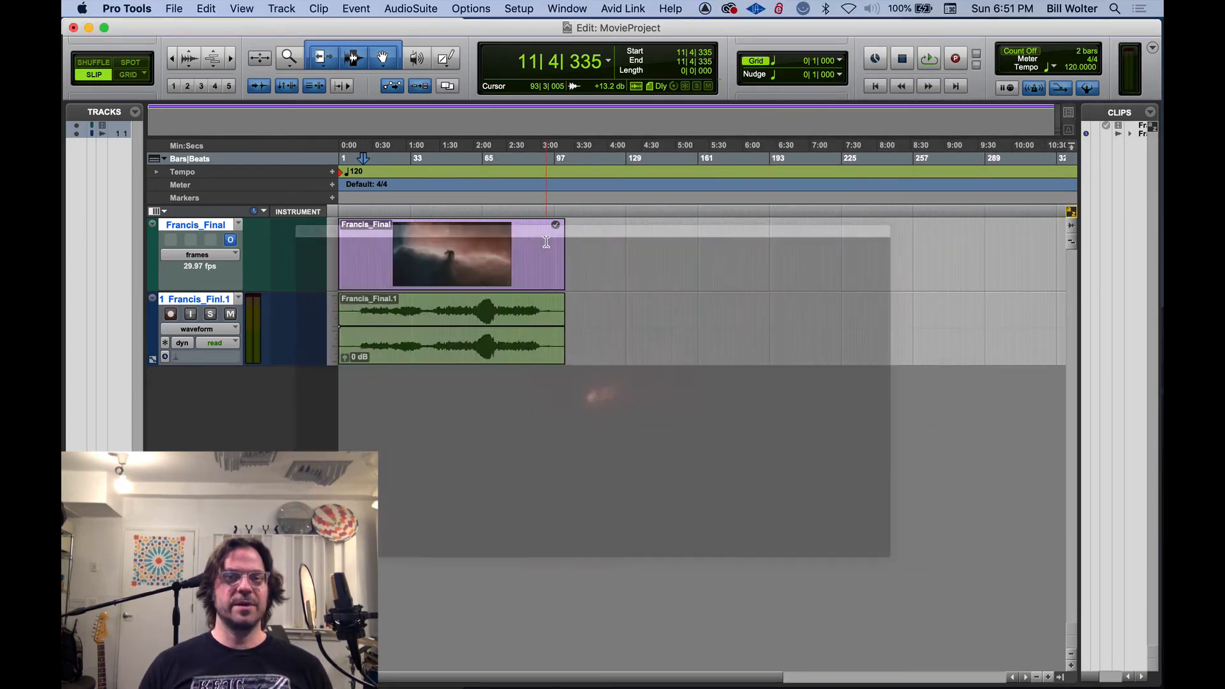
pyautogui.press('super+KP_9')
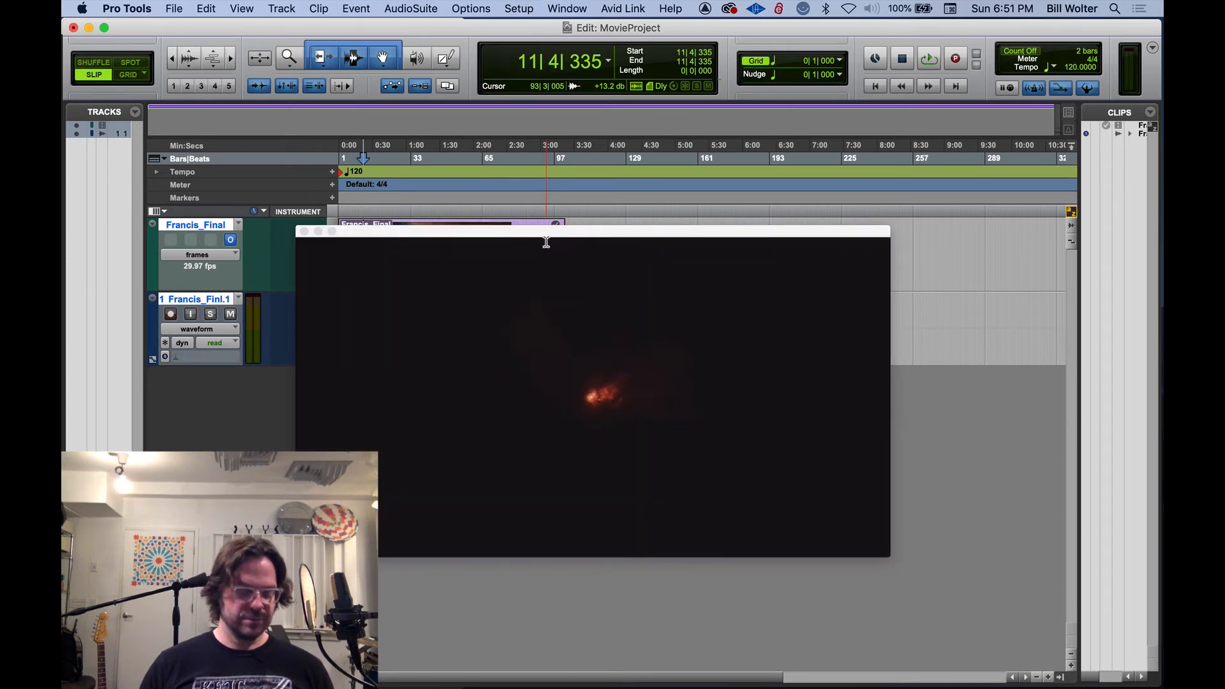
# Locate to about bar 35 and move the video window clear of the beginning of the tracks
pyautogui.moveTo(546, 243); pyautogui.dragTo(634, 318)
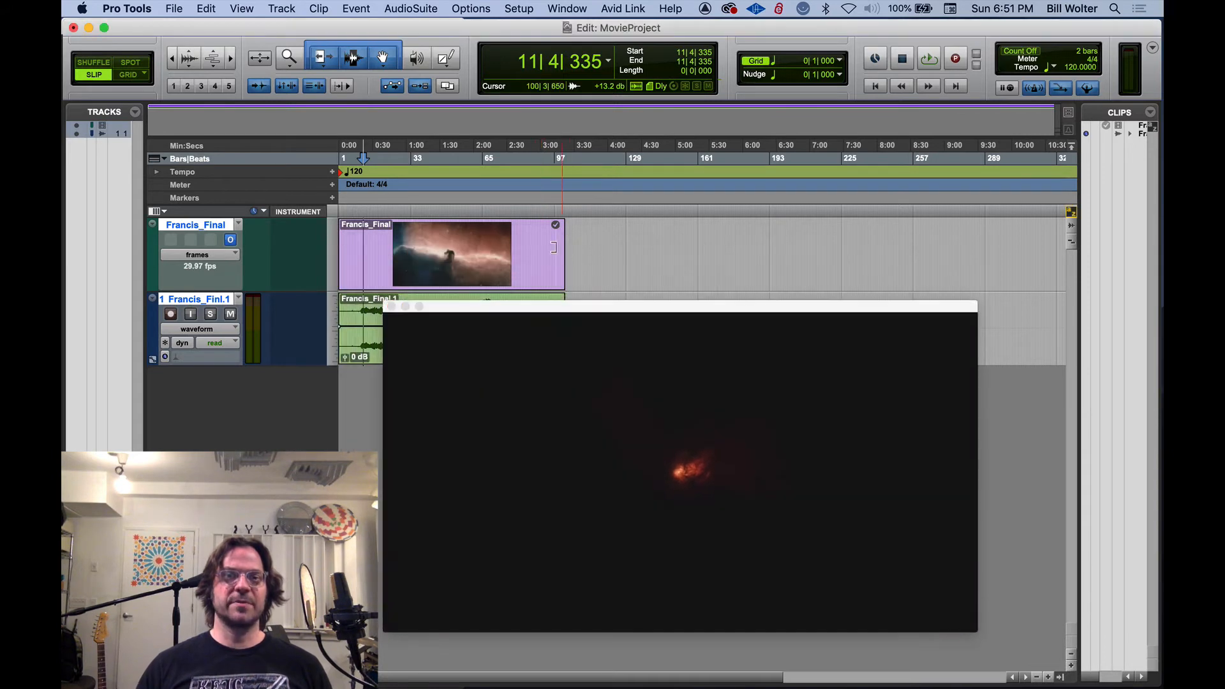
pyautogui.click(455, 196)
pyautogui.click(416, 193)
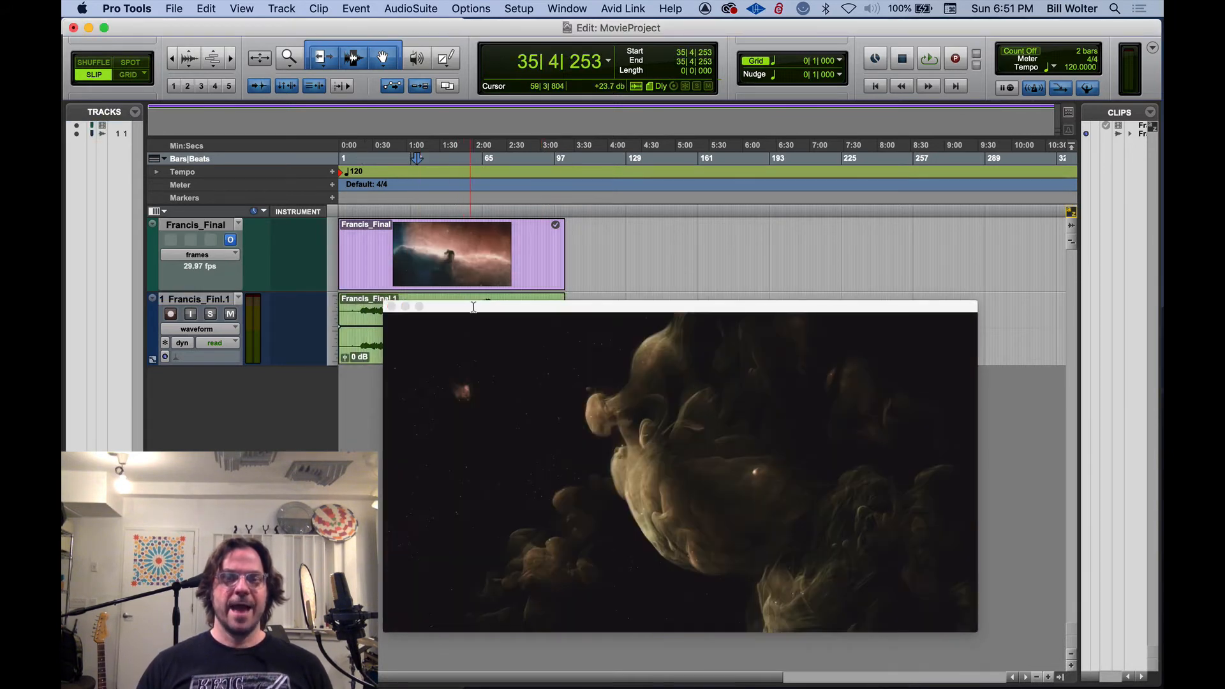
pyautogui.moveTo(482, 304); pyautogui.dragTo(593, 122)
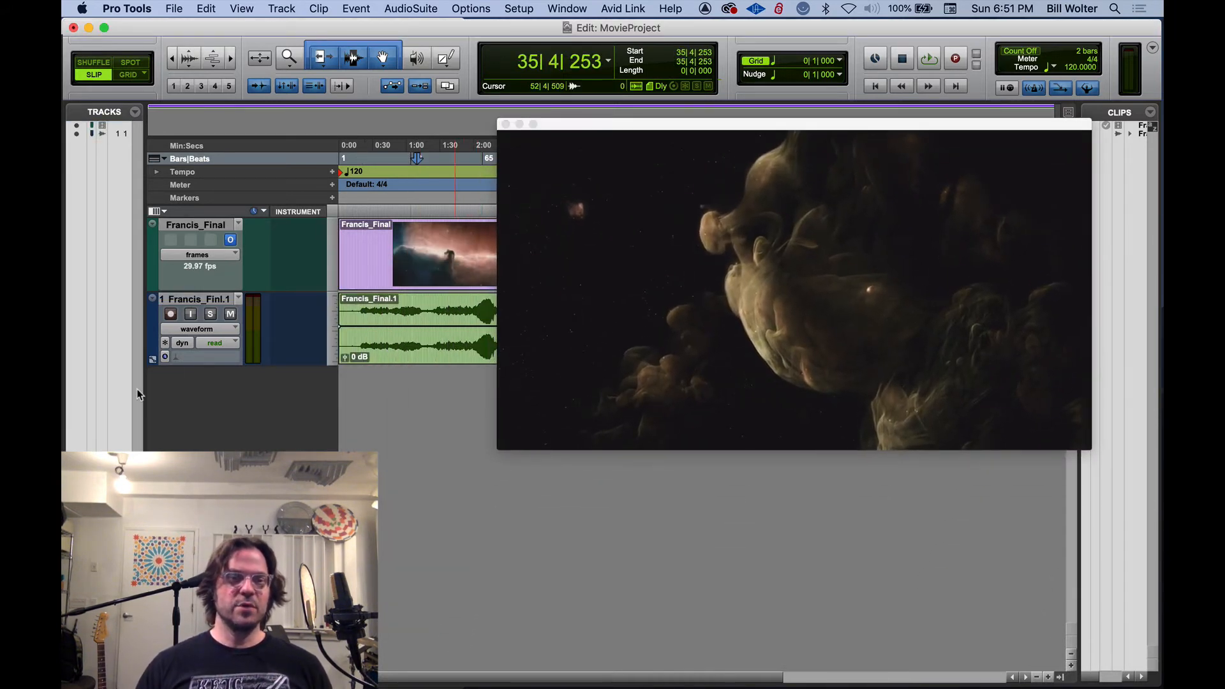
# Preview the picture at several points along the imported audio clip, from about bar 28 to bar 41
pyautogui.click(400, 311)
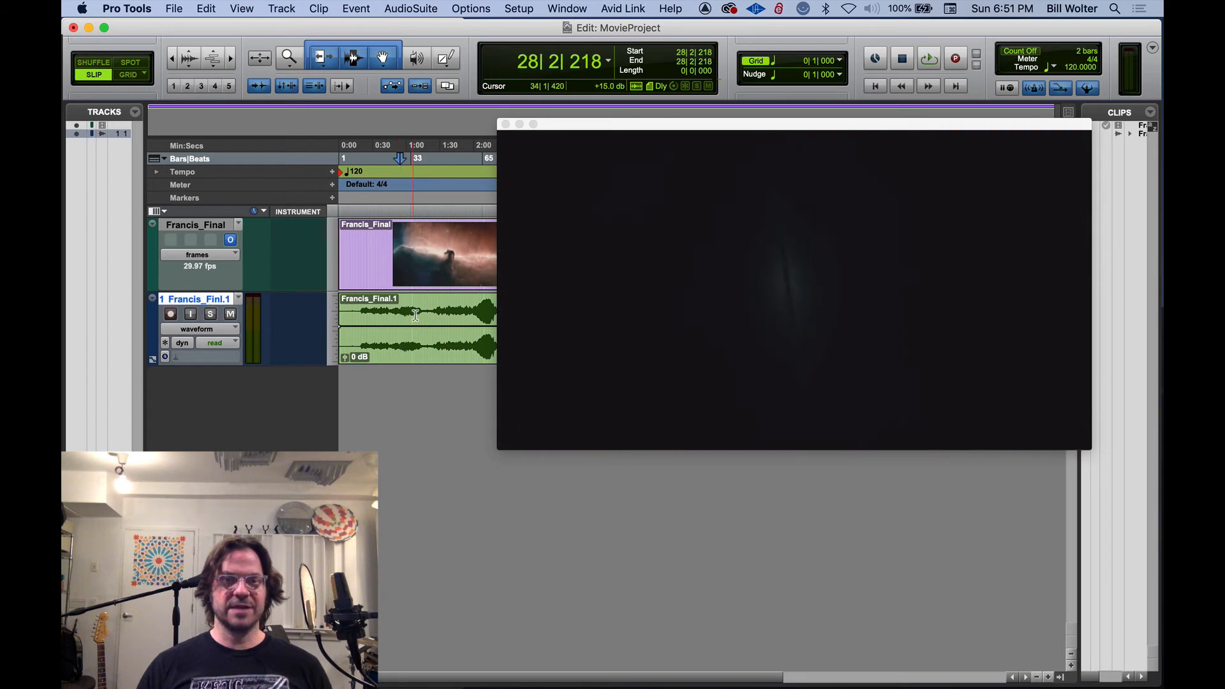
pyautogui.click(415, 315)
pyautogui.click(429, 314)
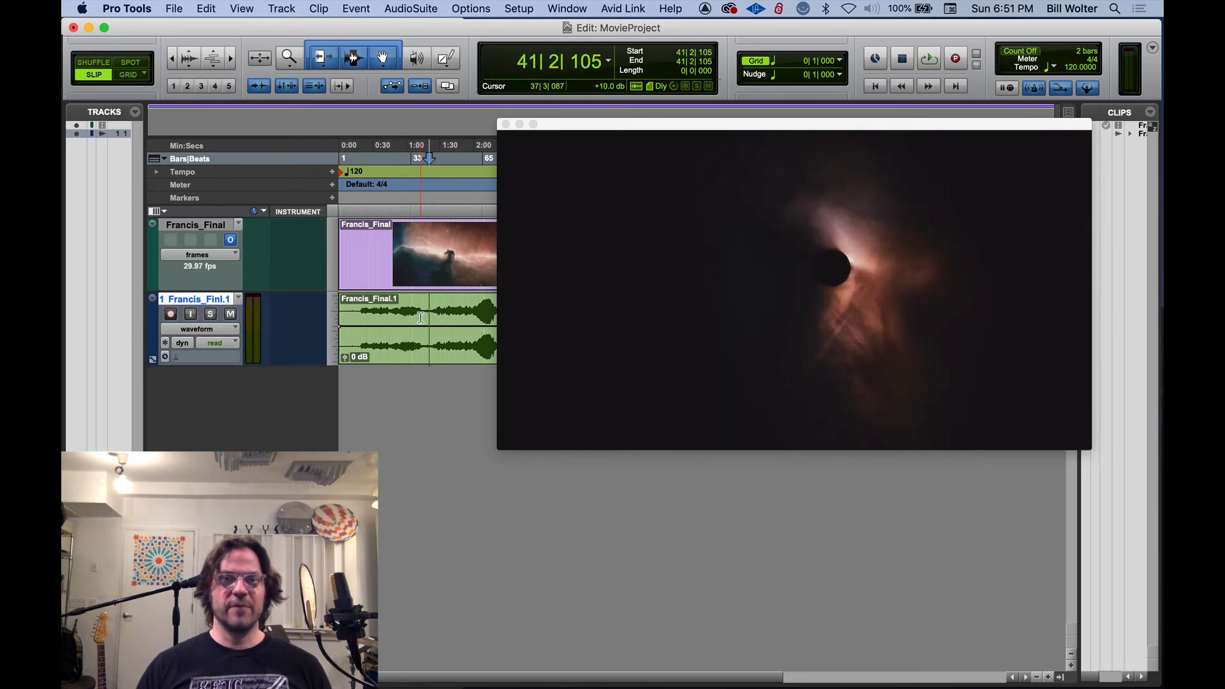
# Copy about seven bars of the imported audio, starting around bar 30, onto a new stereo audio track
pyautogui.moveTo(420, 316); pyautogui.dragTo(405, 322)
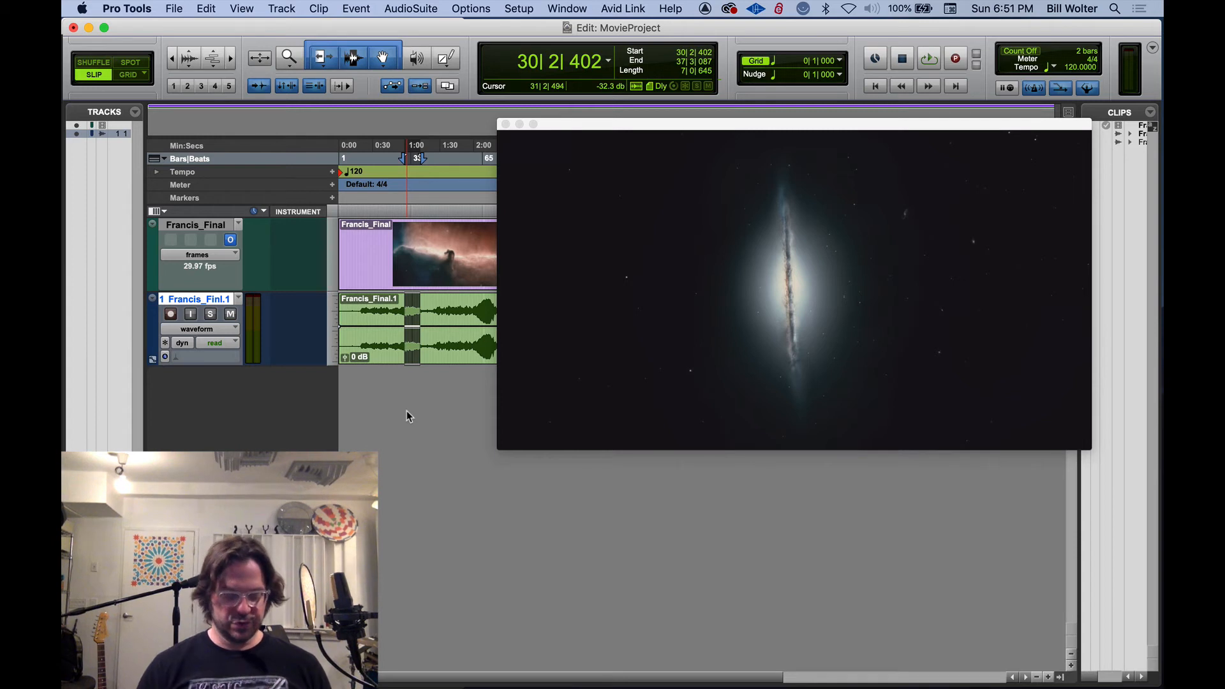
pyautogui.press('super+shift+n')
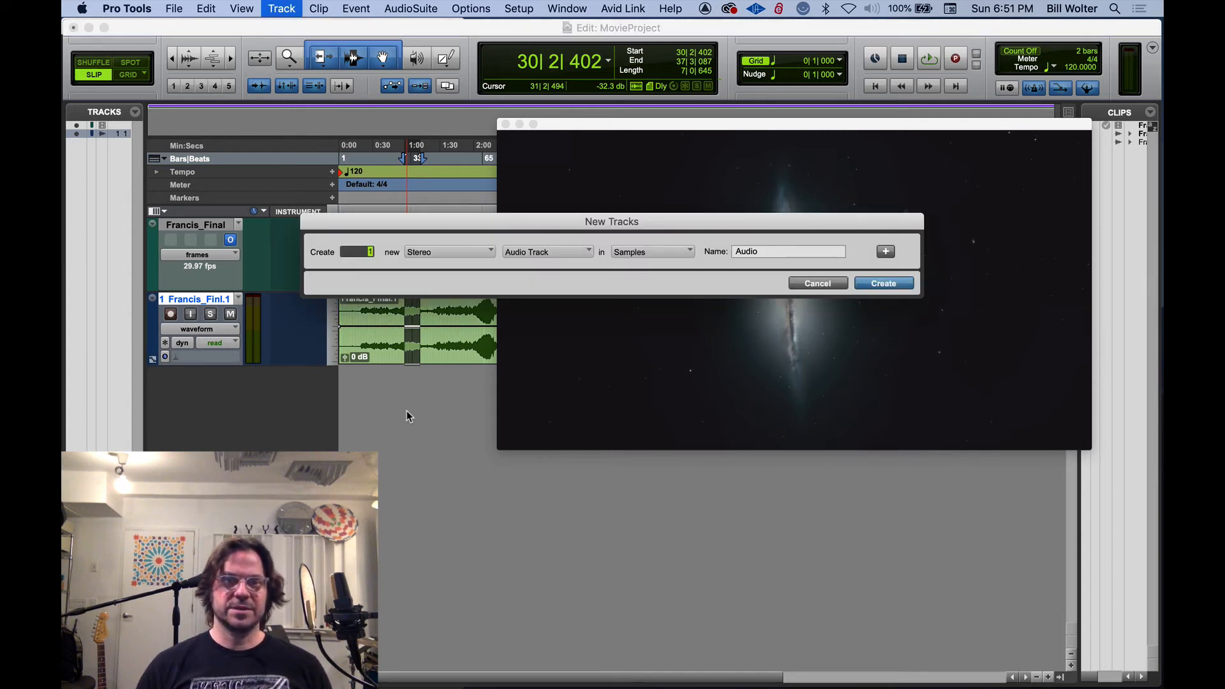
pyautogui.press('Return')
pyautogui.press('super+v')
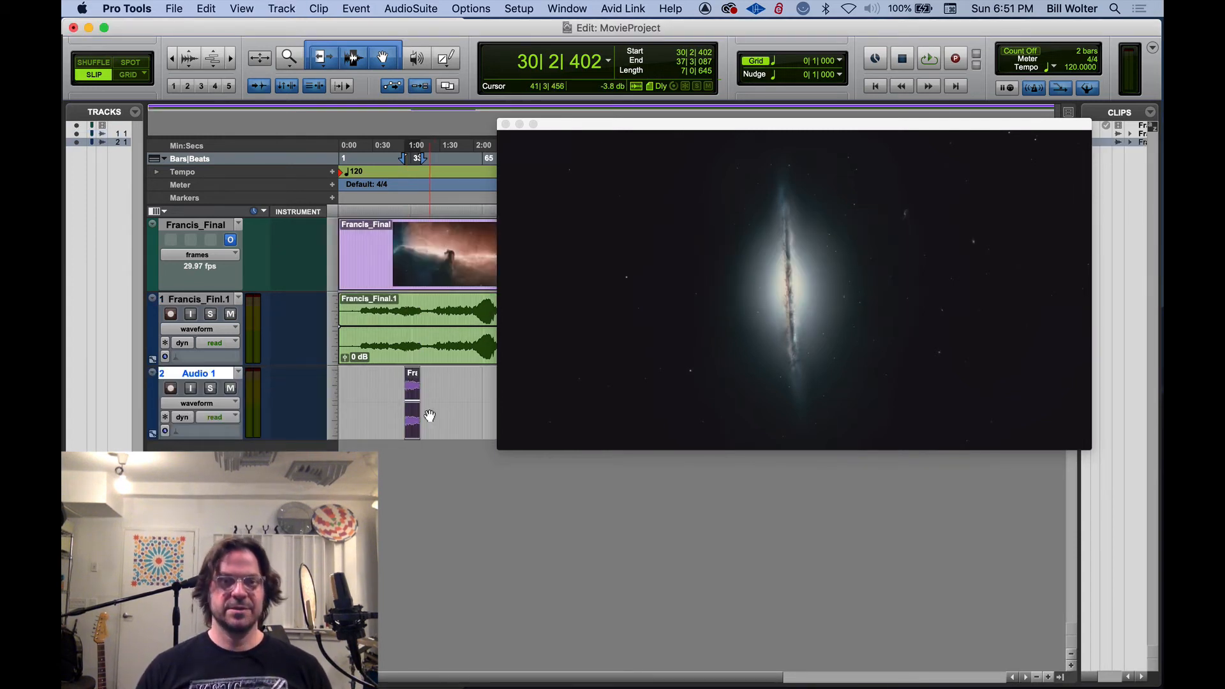
# Move the copied clip on Audio 1 to about bar 44 and mute the imported film audio track
pyautogui.moveTo(413, 426); pyautogui.dragTo(445, 427)
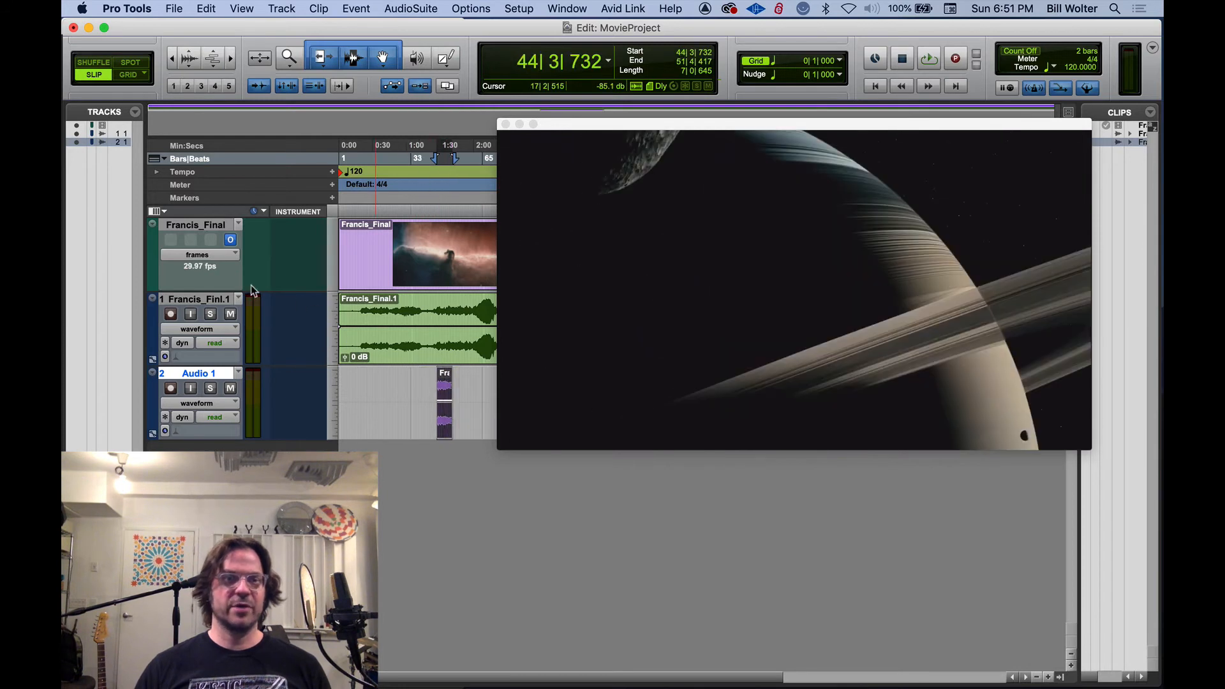
pyautogui.click(227, 314)
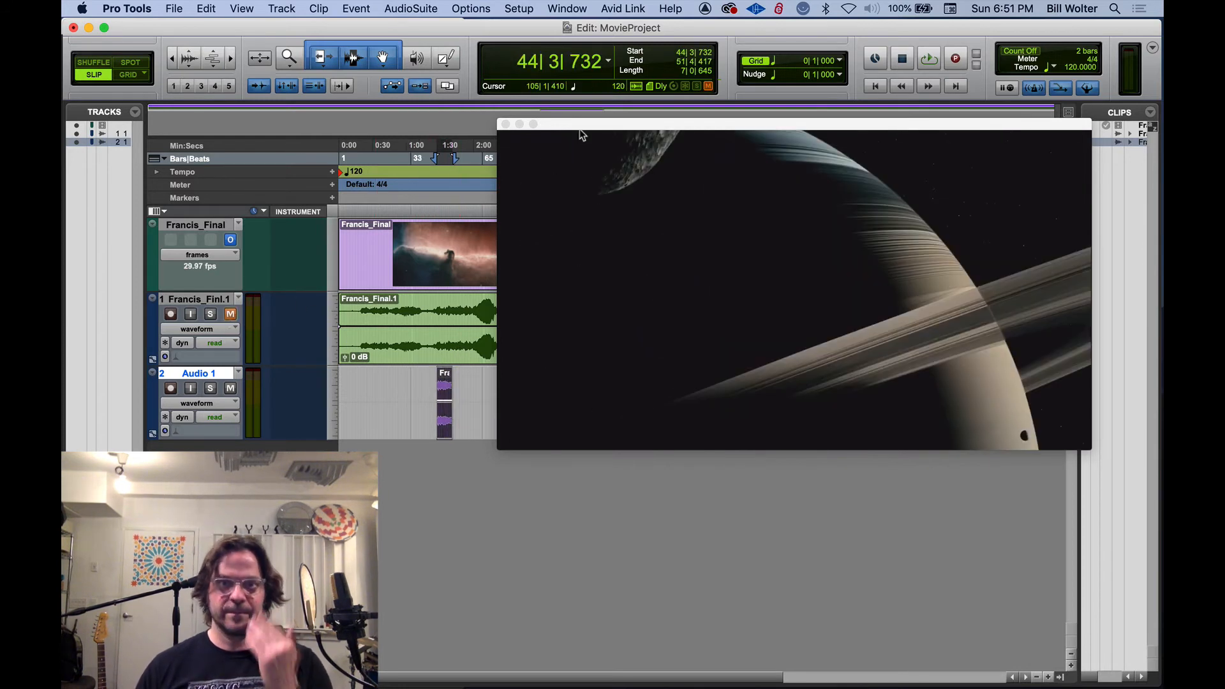
pyautogui.moveTo(581, 131); pyautogui.dragTo(593, 38)
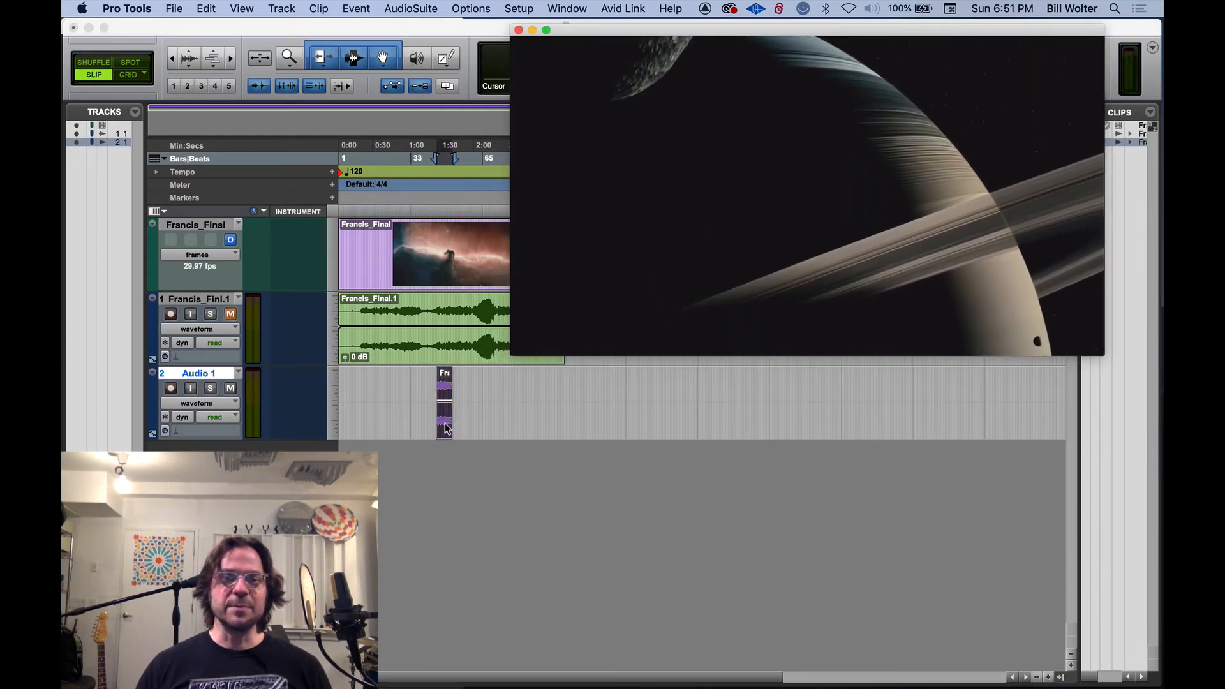
# Move the clip on Audio 1 near the end of the film so that it starts at about bar 90
pyautogui.moveTo(445, 424); pyautogui.dragTo(562, 426)
pyautogui.press('t')
pyautogui.press('t')
pyautogui.press('t')
pyautogui.press('t')
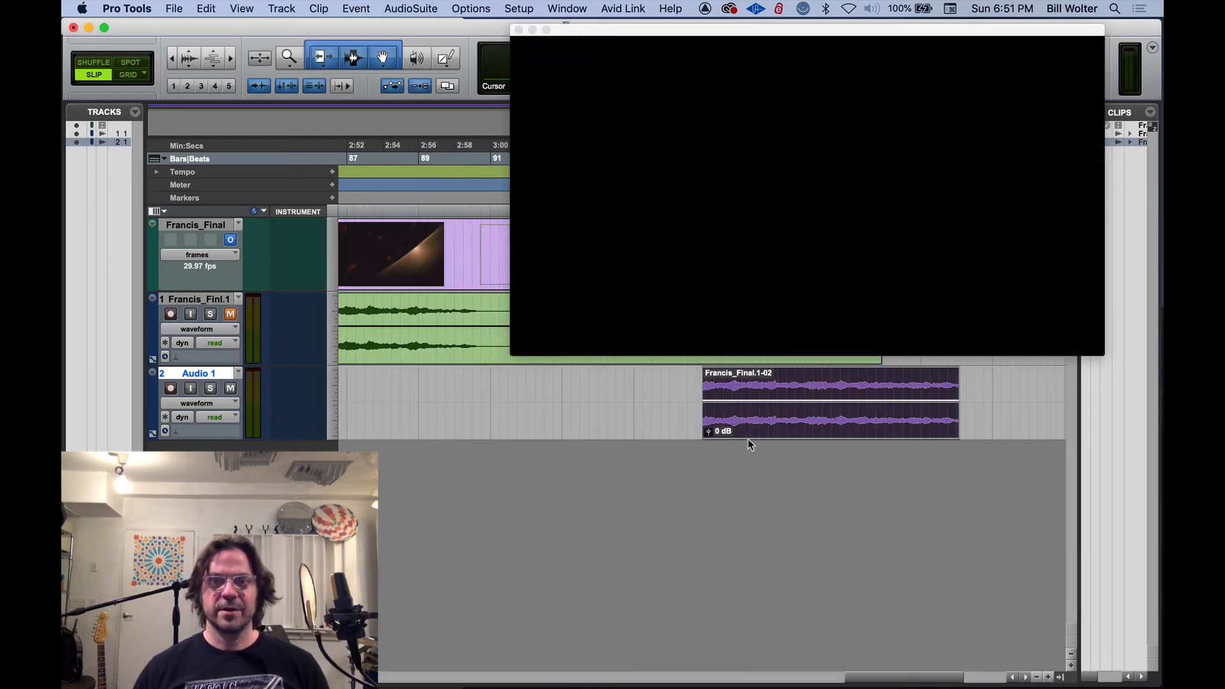
pyautogui.moveTo(746, 424); pyautogui.dragTo(536, 429)
# Open the video window's size and quality options, dismiss them, and move the window clear of the timeline rulers and main counter
pyautogui.click(637, 197)
pyautogui.rightClick(637, 197)
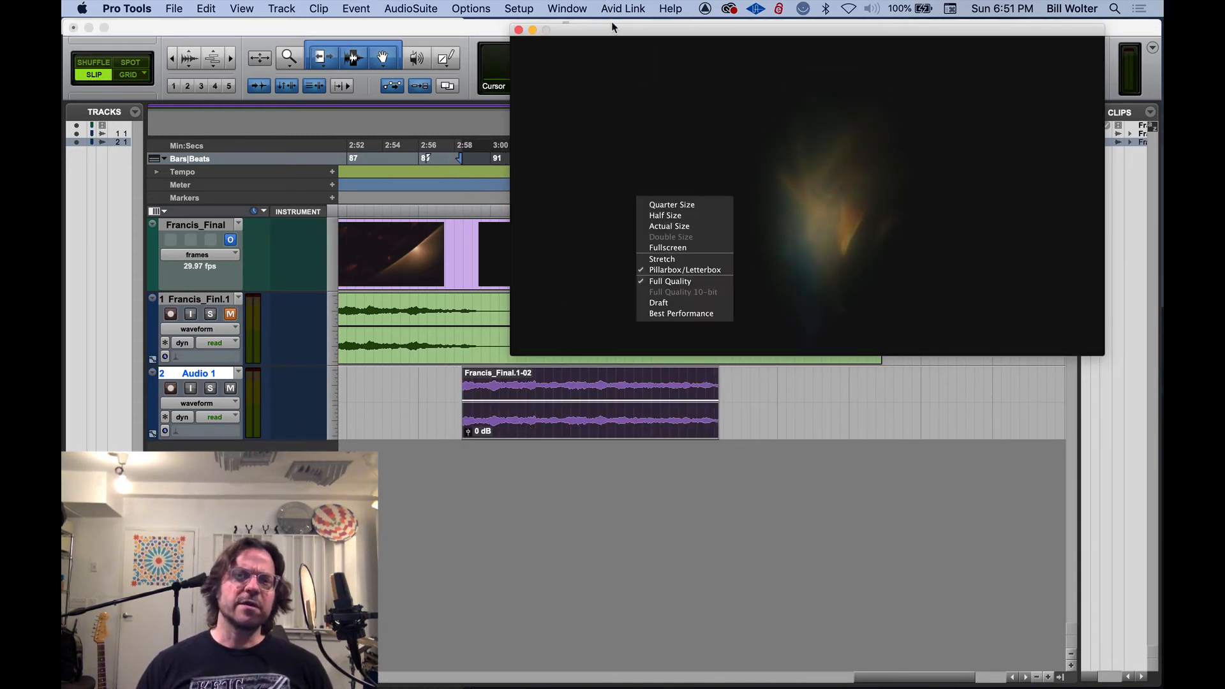
pyautogui.click(613, 28)
pyautogui.moveTo(615, 31); pyautogui.dragTo(642, 200)
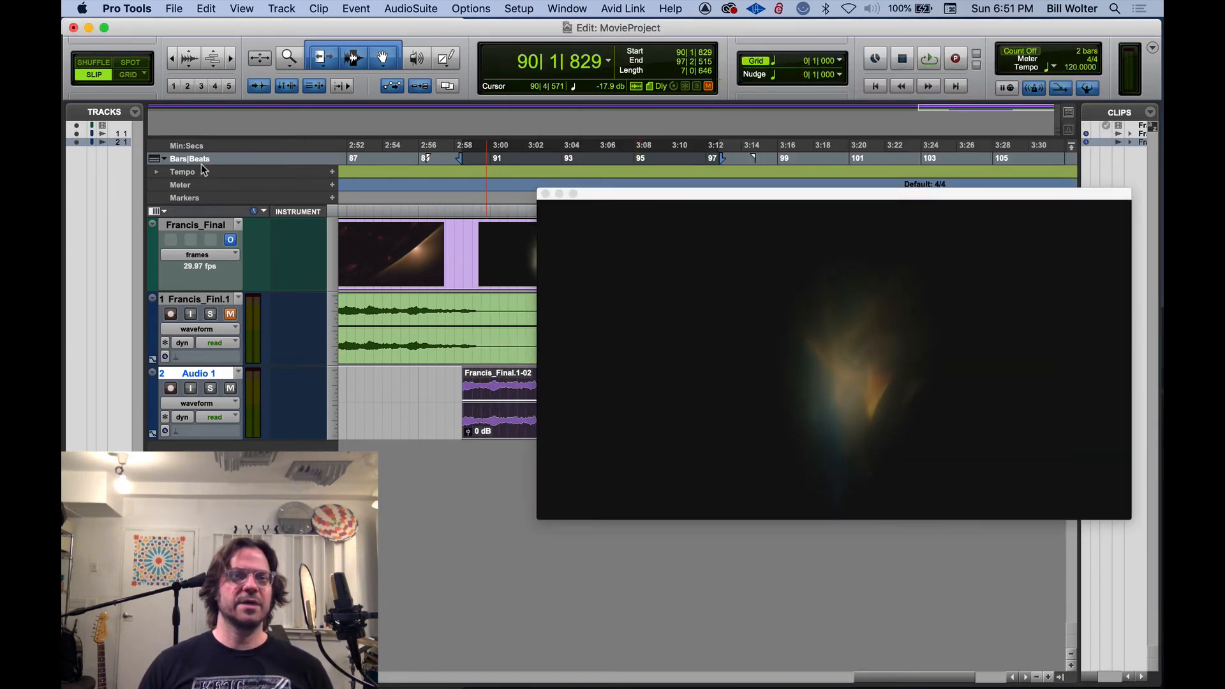
# Show the Timecode ruler and make Timecode the main time scale
pyautogui.click(166, 160)
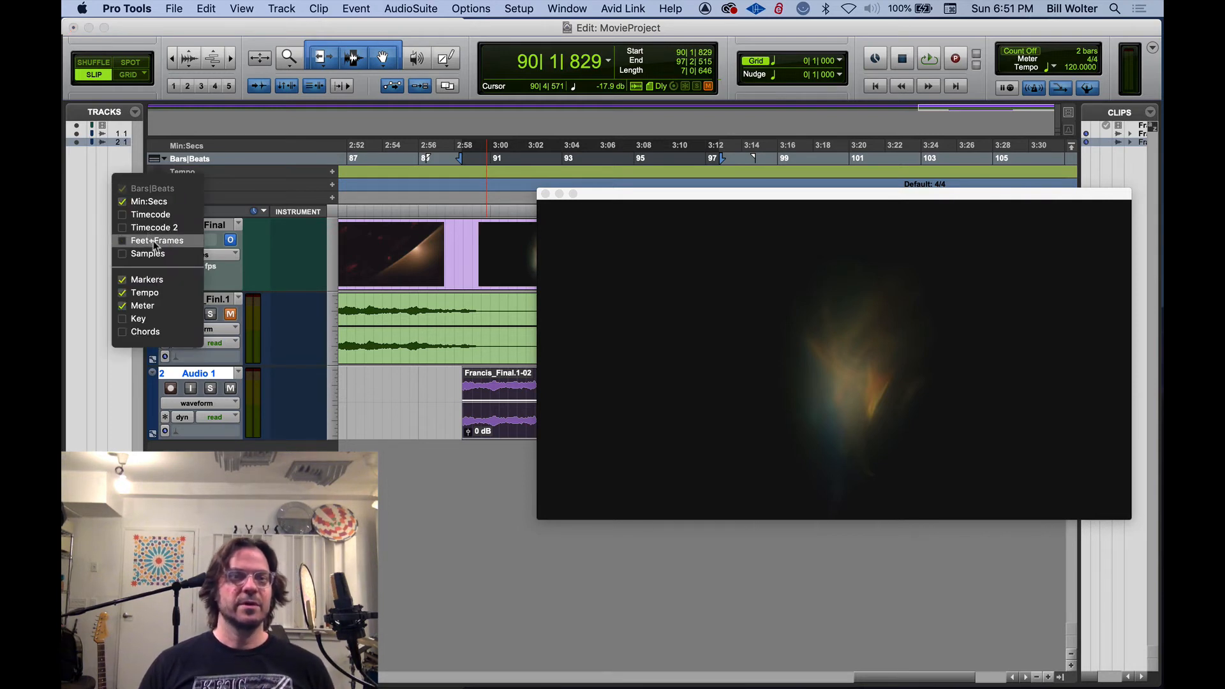
pyautogui.click(151, 215)
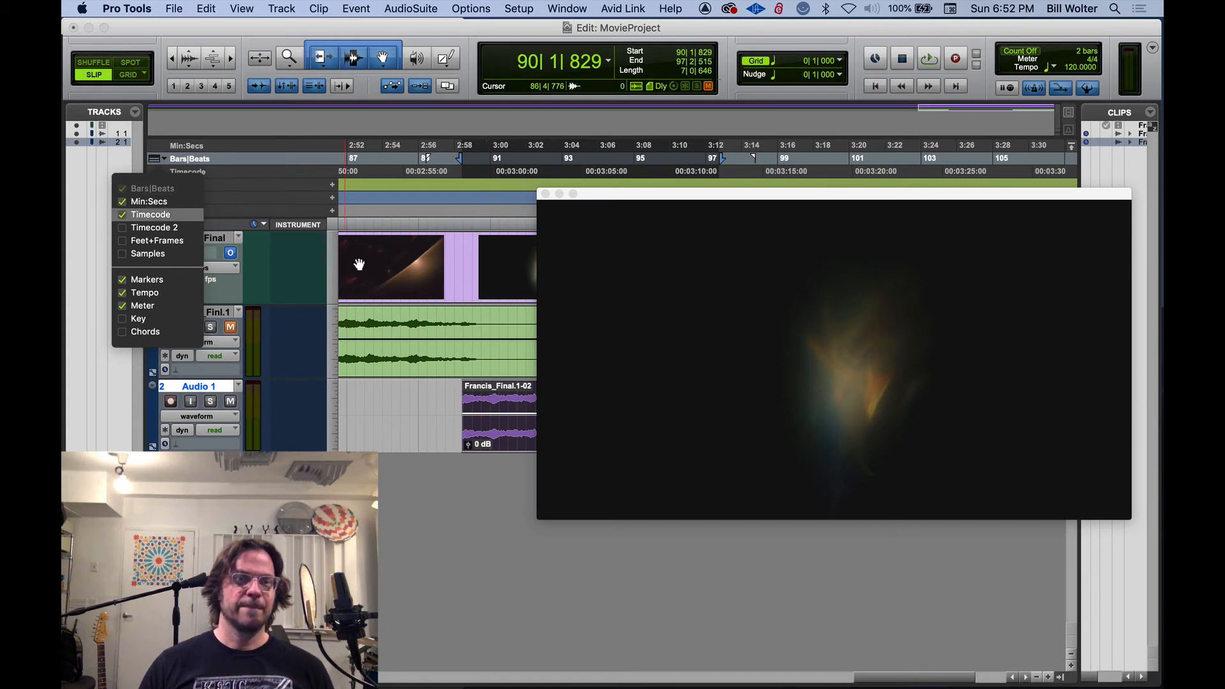
pyautogui.click(200, 178)
pyautogui.click(200, 172)
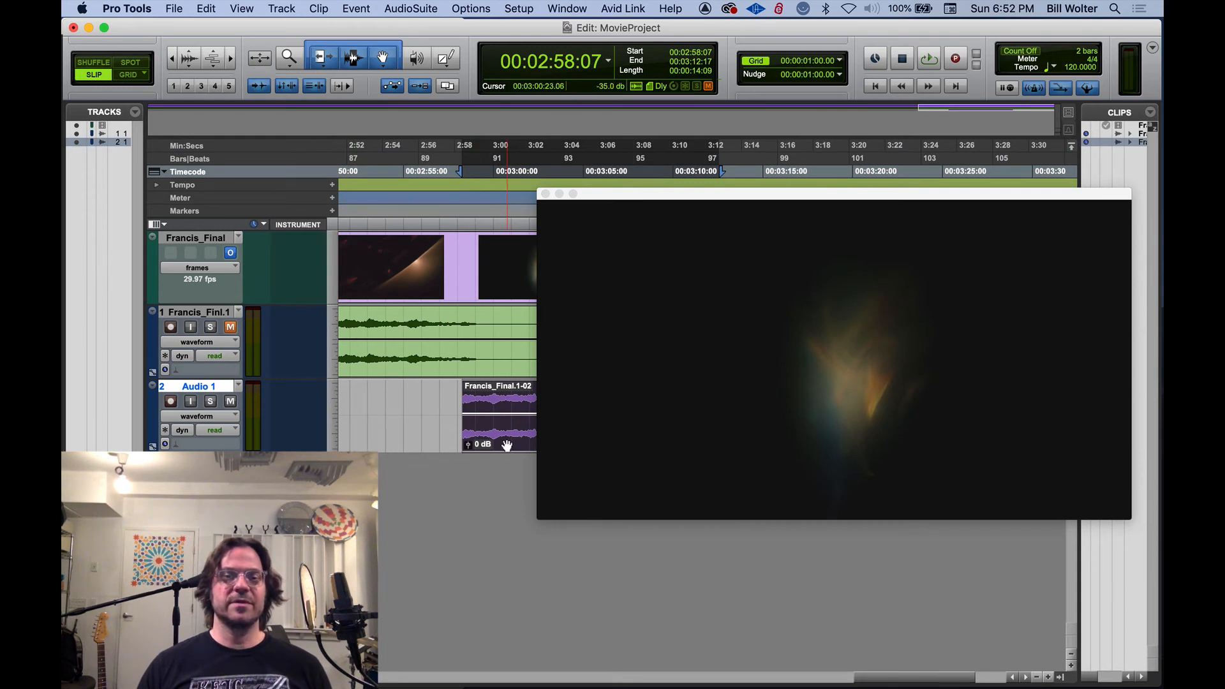
# Move the Audio 1 clip to start at about 00:02:56:22 and lower the video window to uncover the rulers
pyautogui.moveTo(506, 441); pyautogui.dragTo(480, 439)
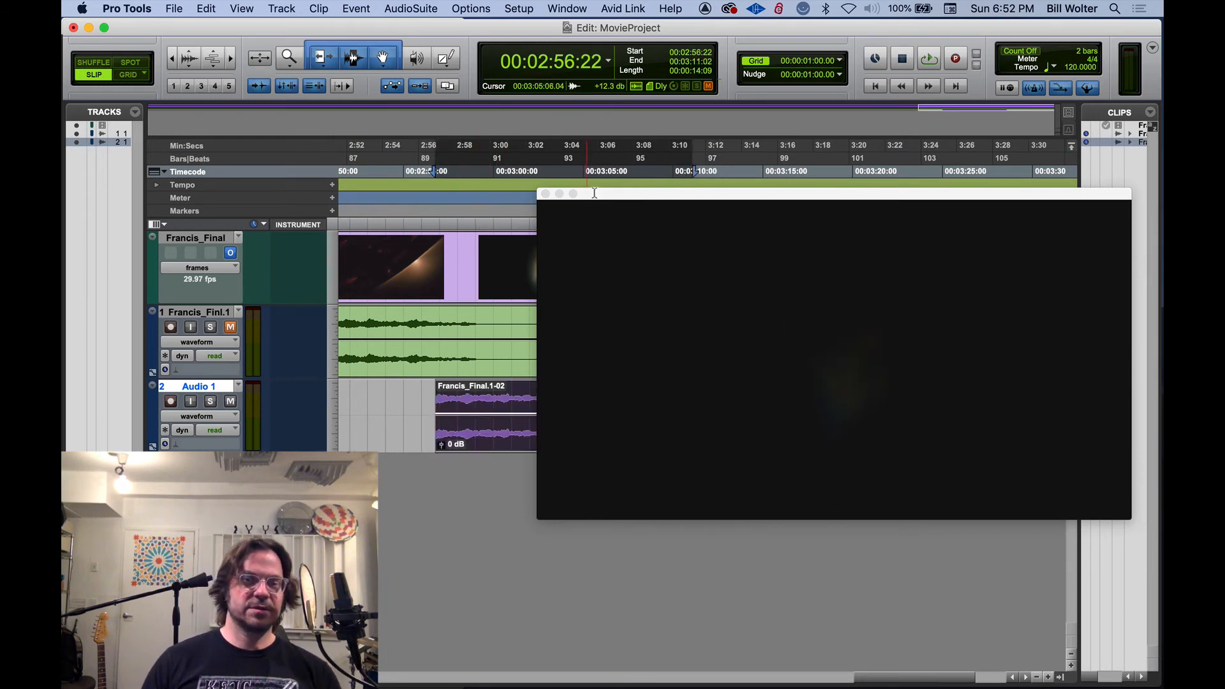
pyautogui.moveTo(607, 194); pyautogui.dragTo(593, 266)
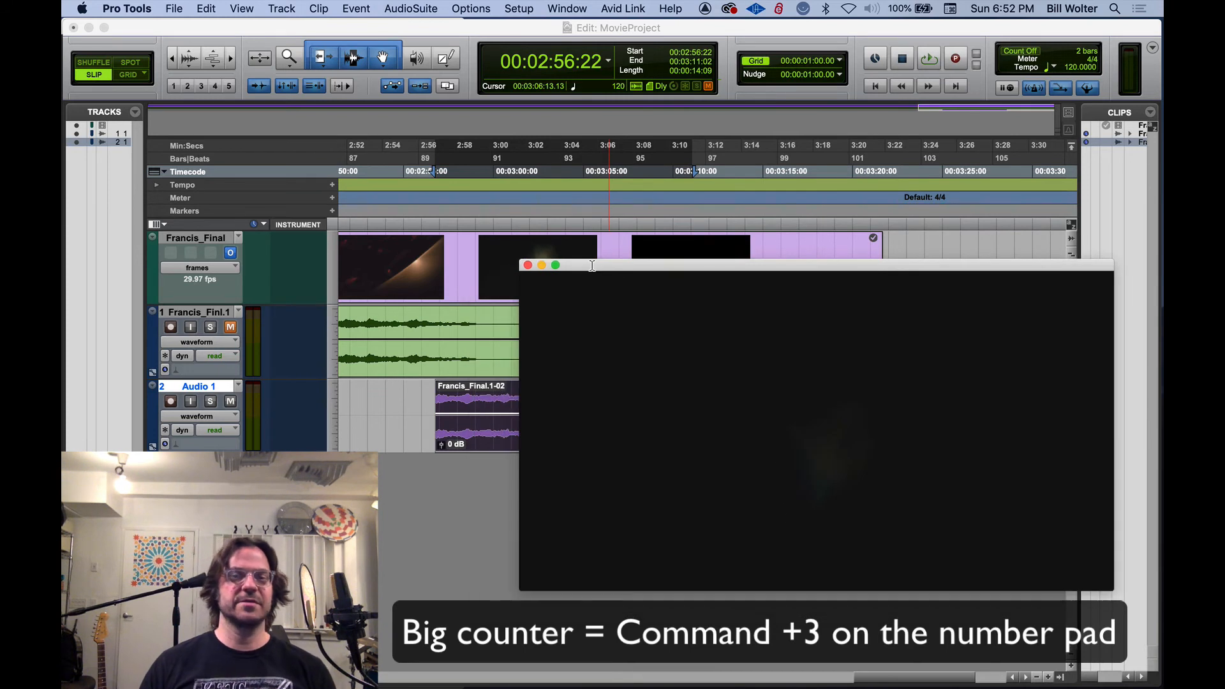
# Open the Big Counter and locate the playback position to about 00:02:59:10
pyautogui.click(587, 138)
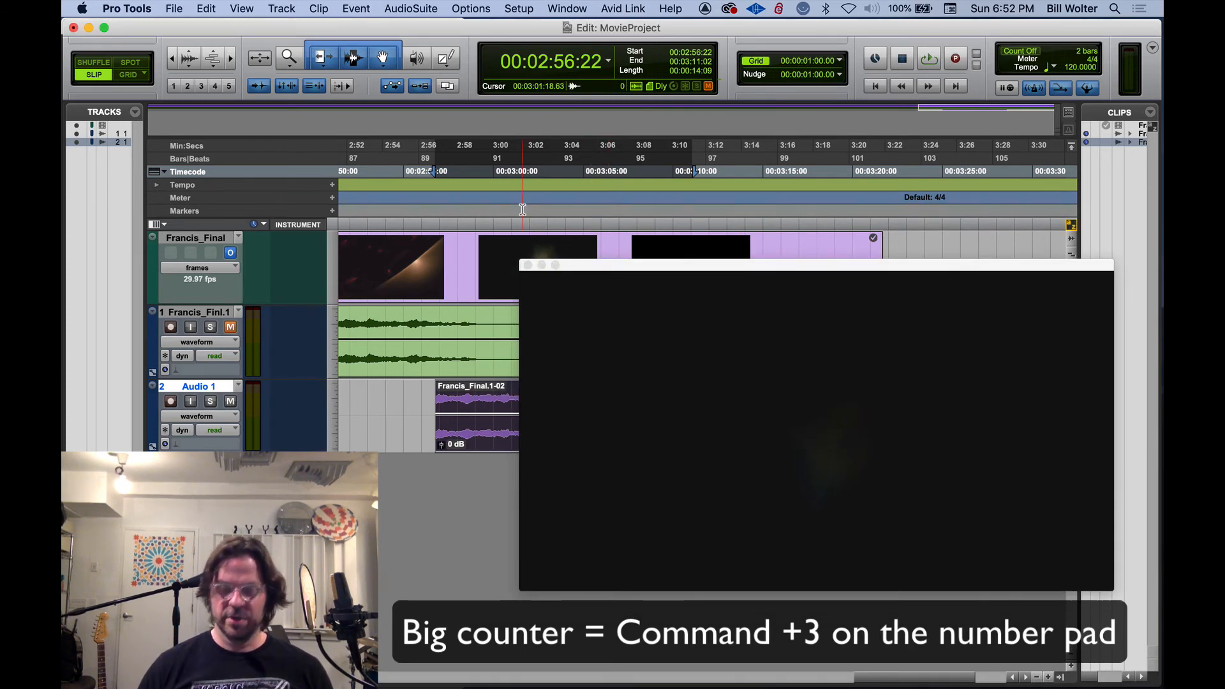
pyautogui.press('super+KP_3')
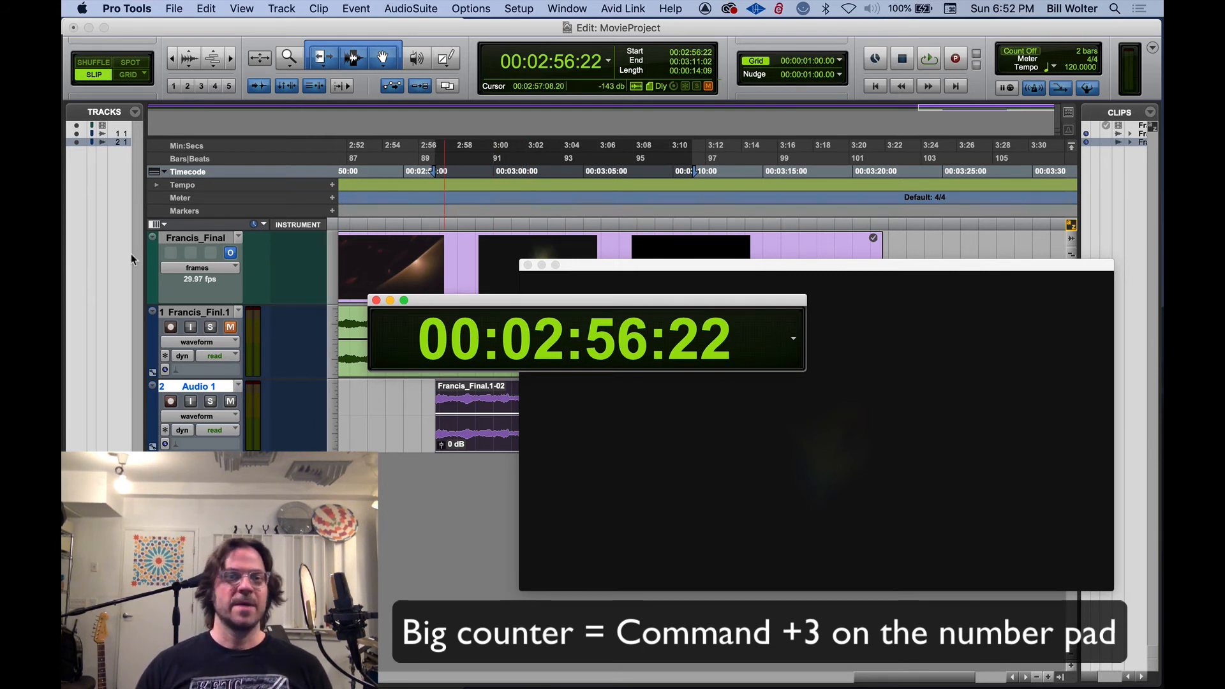
pyautogui.click(483, 192)
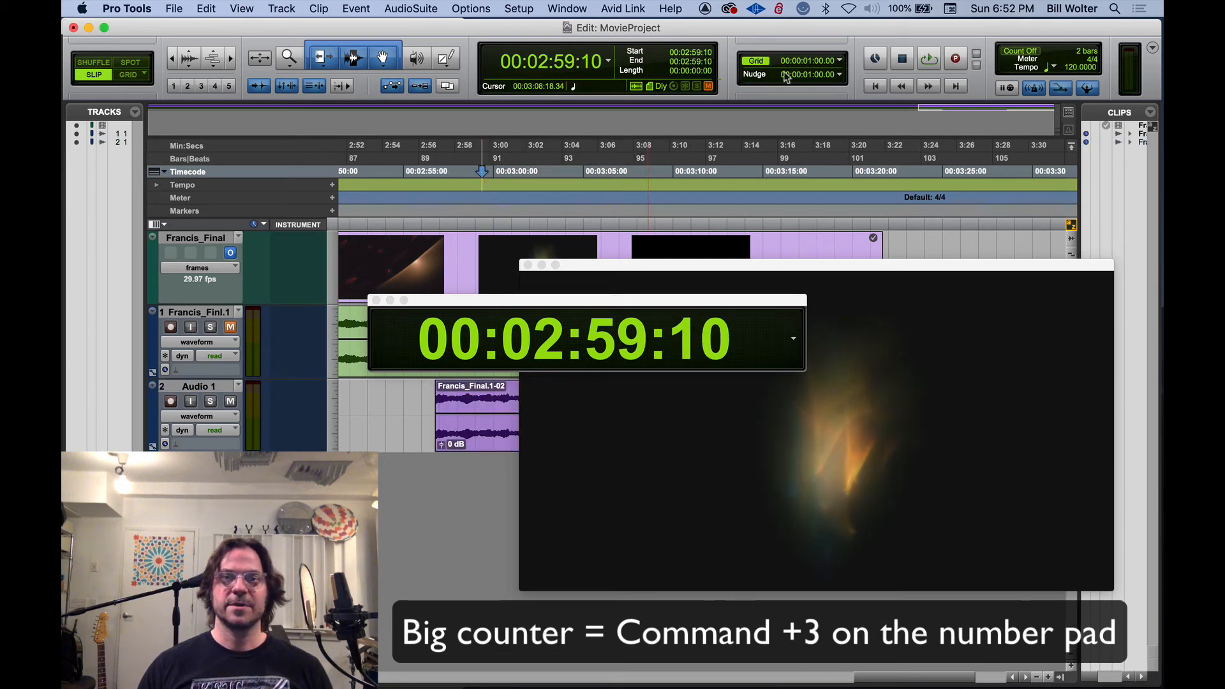
# Select the clip on Audio 1 and set the nudge value to 1 frame
pyautogui.click(474, 441)
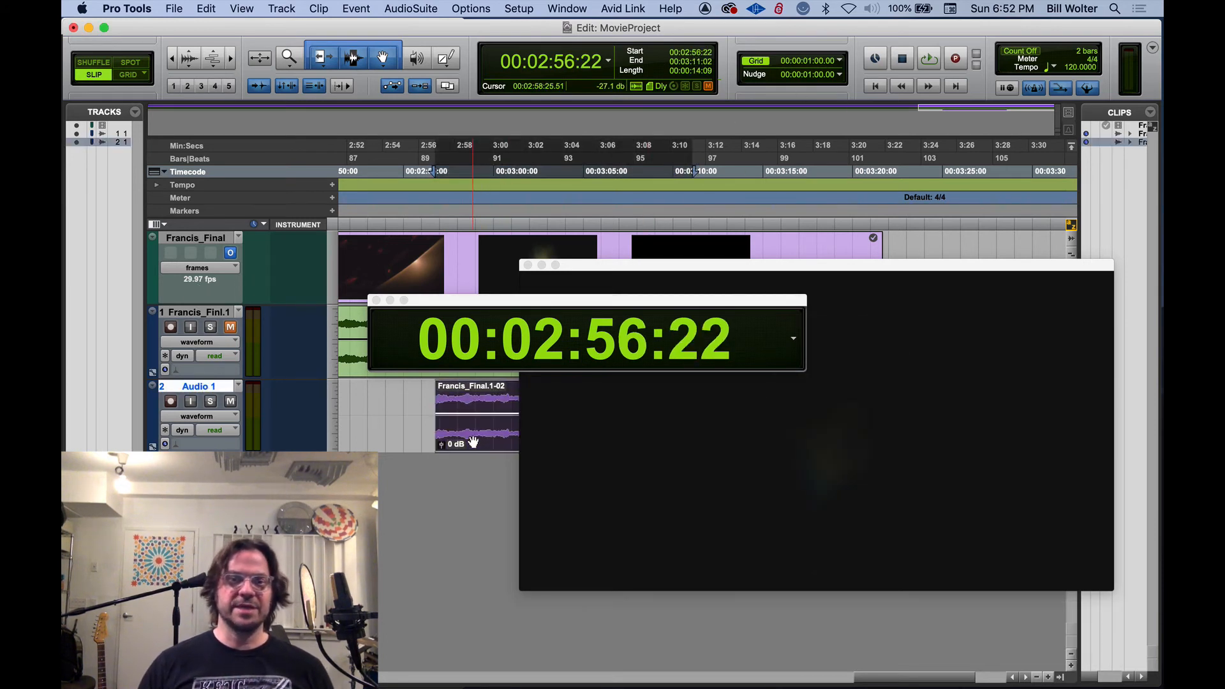
pyautogui.click(840, 76)
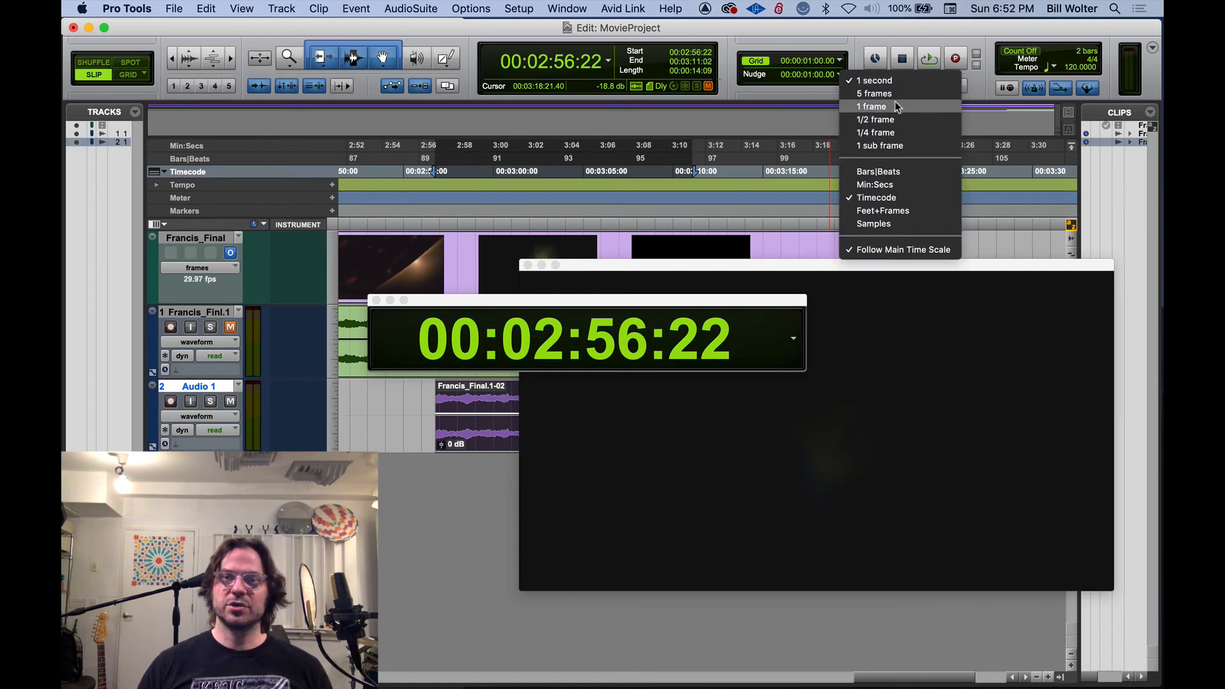
pyautogui.click(807, 75)
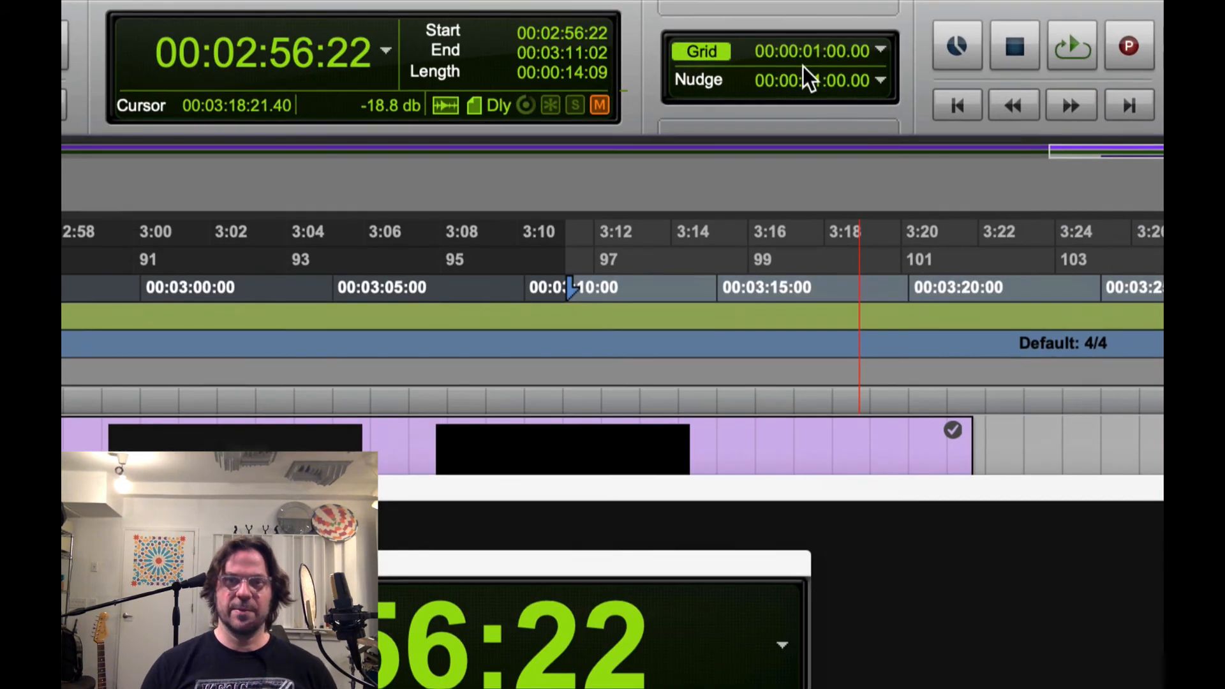
pyautogui.click(839, 74)
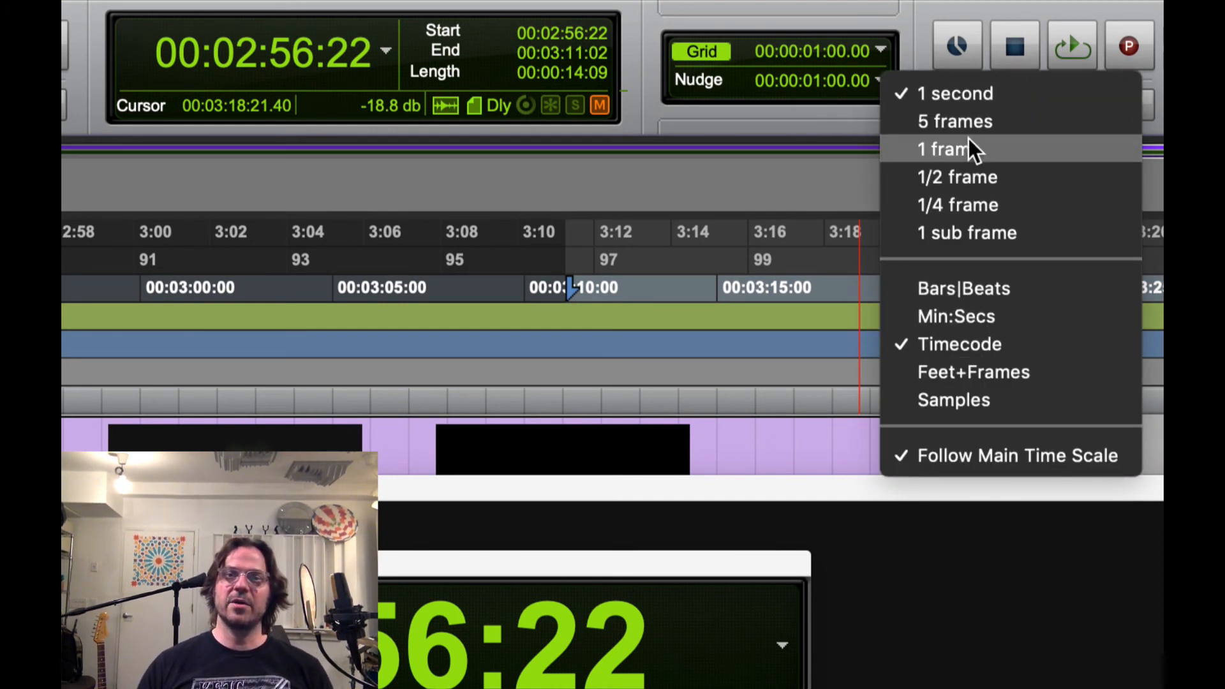
pyautogui.click(977, 155)
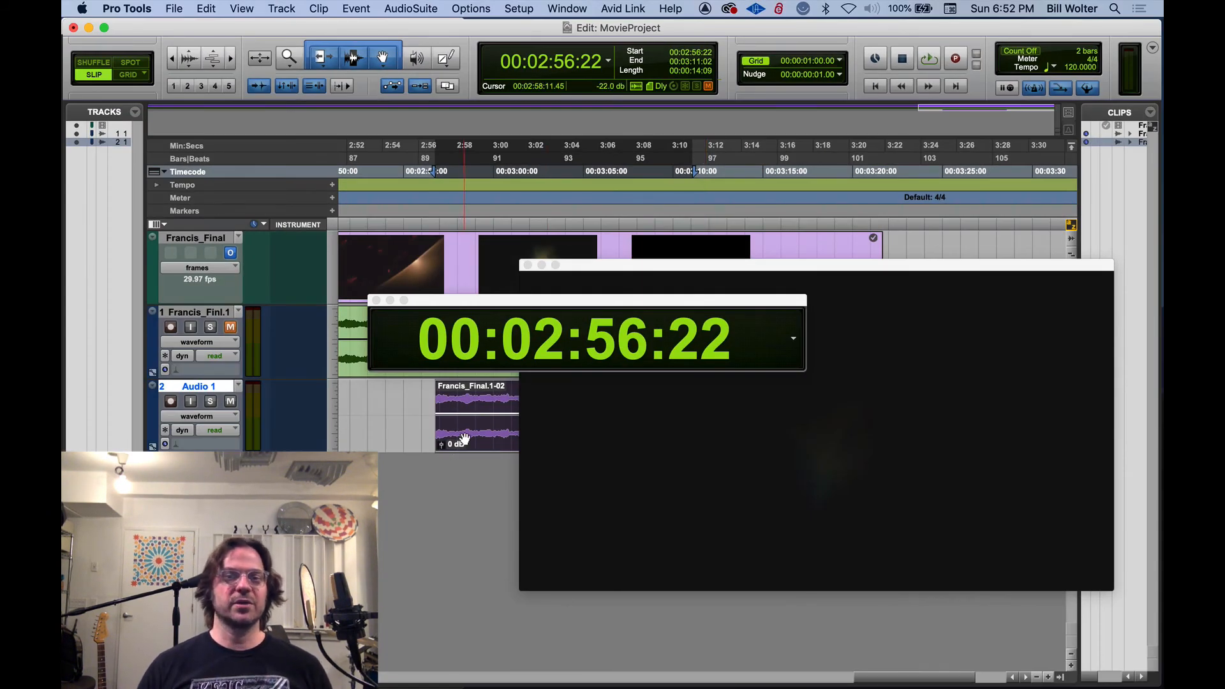
# Nudge the Audio 1 clip back and forth by single frames, ending with its start at 00:02:57:04
pyautogui.press('KP_Add')
pyautogui.press('KP_Add')
pyautogui.press('KP_Add')
pyautogui.press('KP_Add')
pyautogui.press('KP_Add')
pyautogui.press('KP_Add')
pyautogui.press('KP_Add')
pyautogui.press('KP_Add')
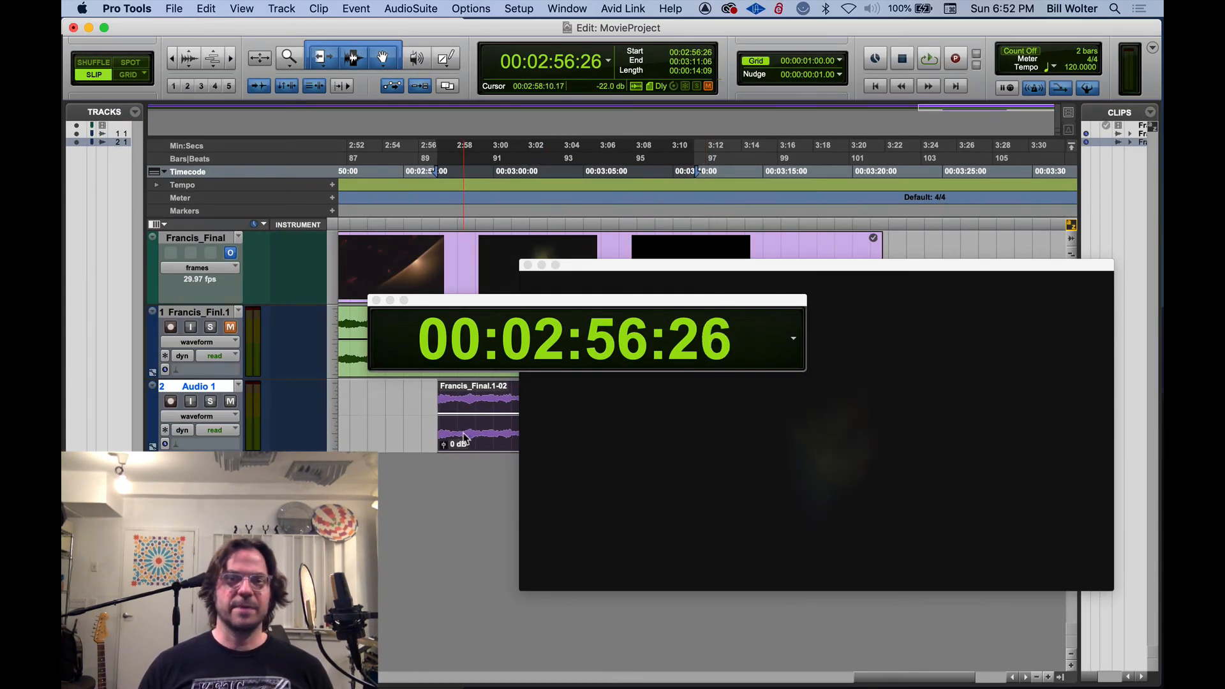
pyautogui.press('KP_Subtract')
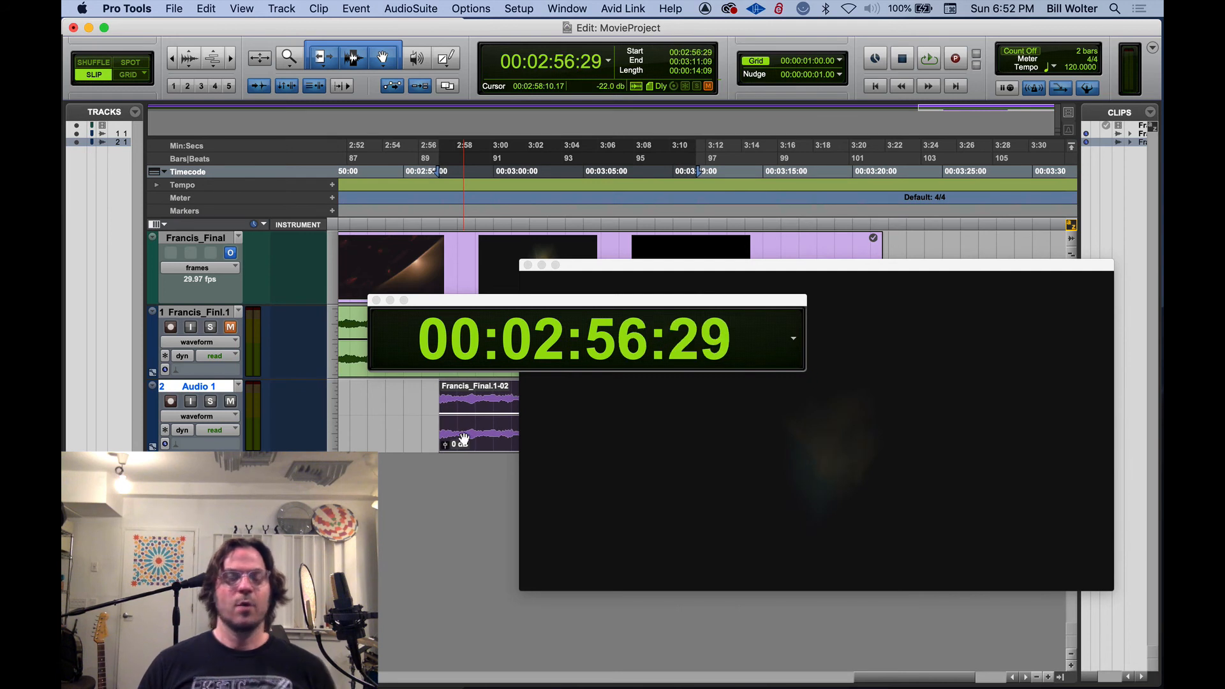
pyautogui.press('KP_Add')
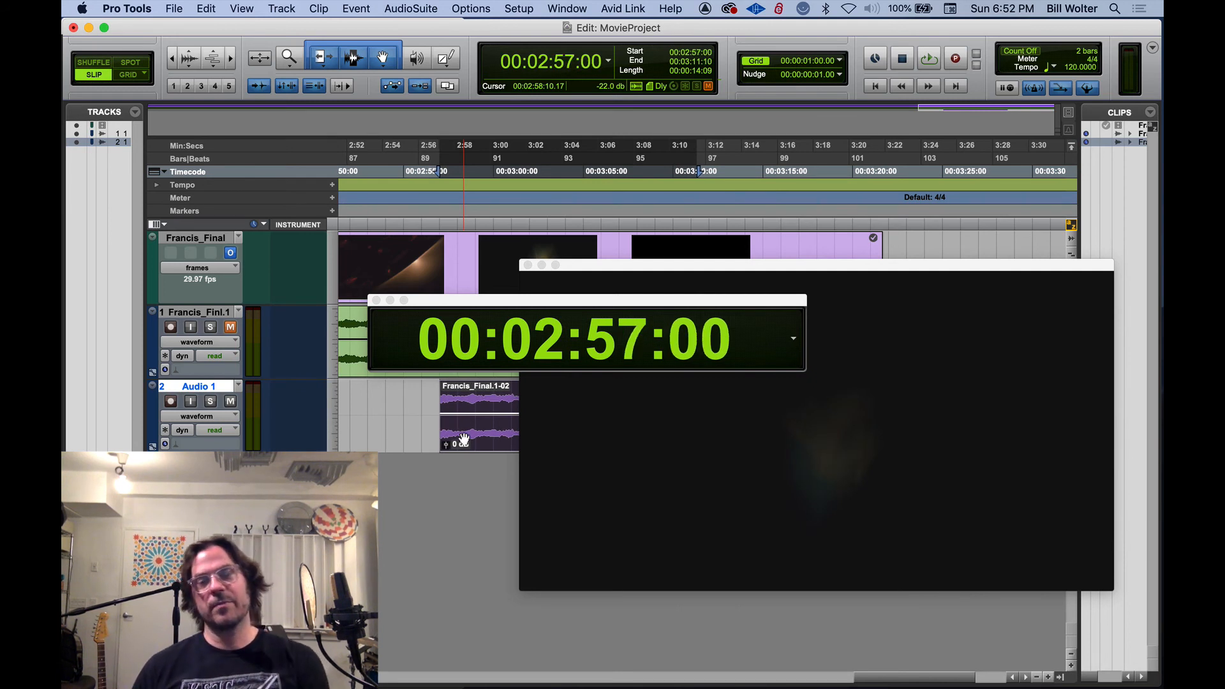
pyautogui.press('KP_Subtract')
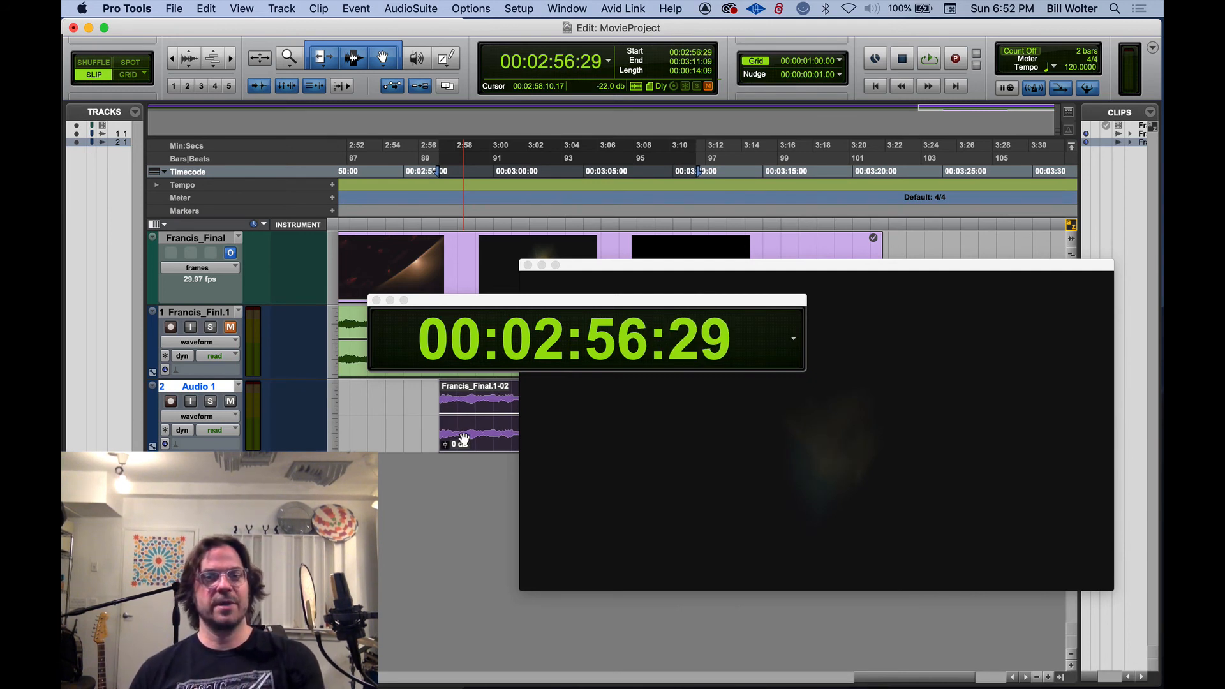
pyautogui.press('KP_Add')
pyautogui.press('KP_Add')
pyautogui.press('KP_Add')
pyautogui.press('KP_Add')
pyautogui.press('KP_Add')
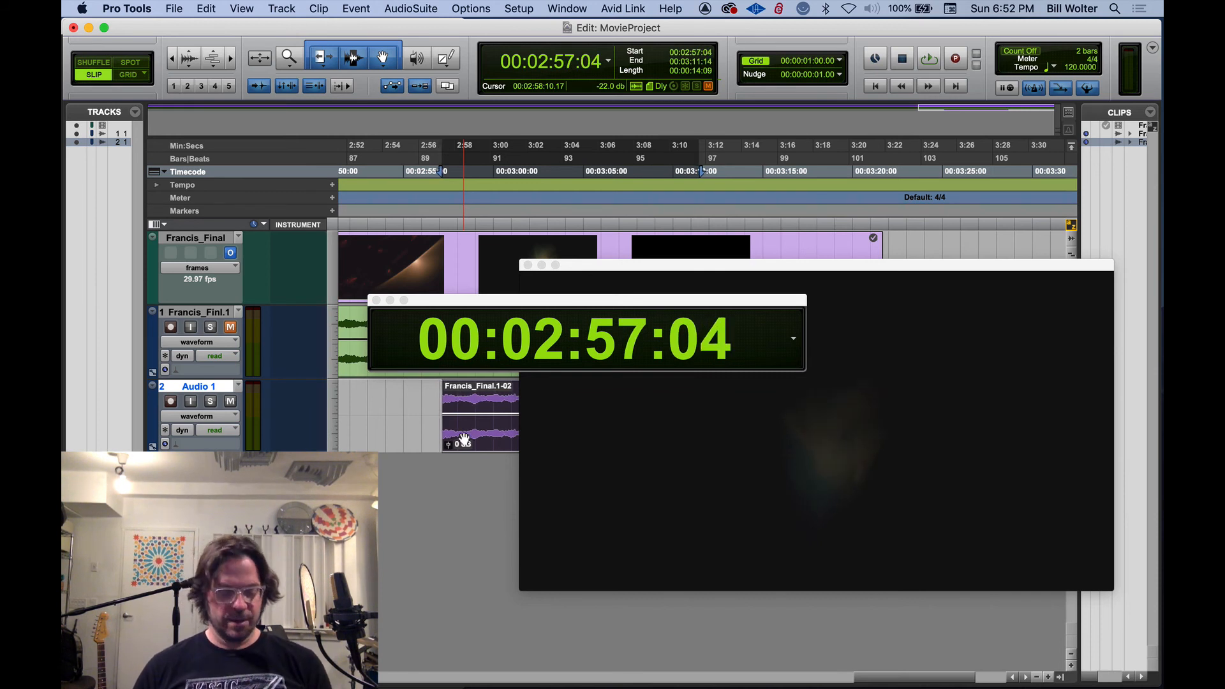
# Nudge the Audio 1 clip earlier to 00:02:57:00 and move the video window off the Audio 1 track
pyautogui.press('super+bracketright')
pyautogui.press('super+bracketright')
pyautogui.press('KP_Subtract')
pyautogui.press('KP_Subtract')
pyautogui.press('KP_Subtract')
pyautogui.press('KP_Subtract')
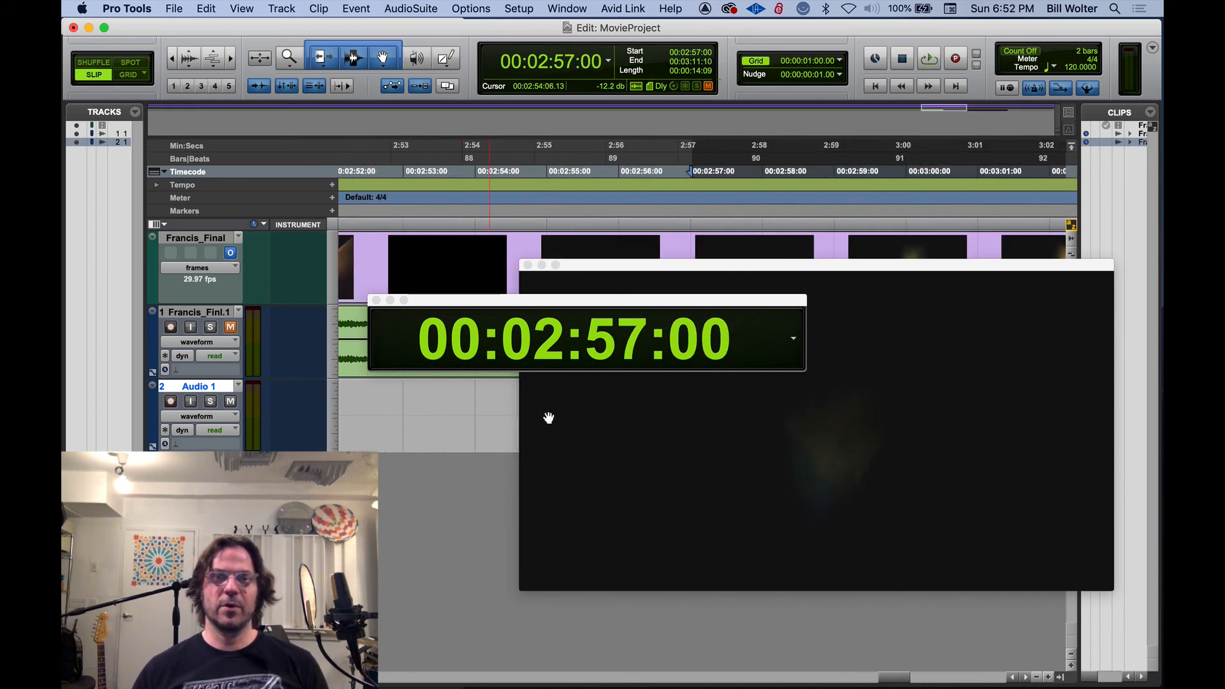
pyautogui.moveTo(792, 264); pyautogui.dragTo(931, 37)
pyautogui.click(749, 416)
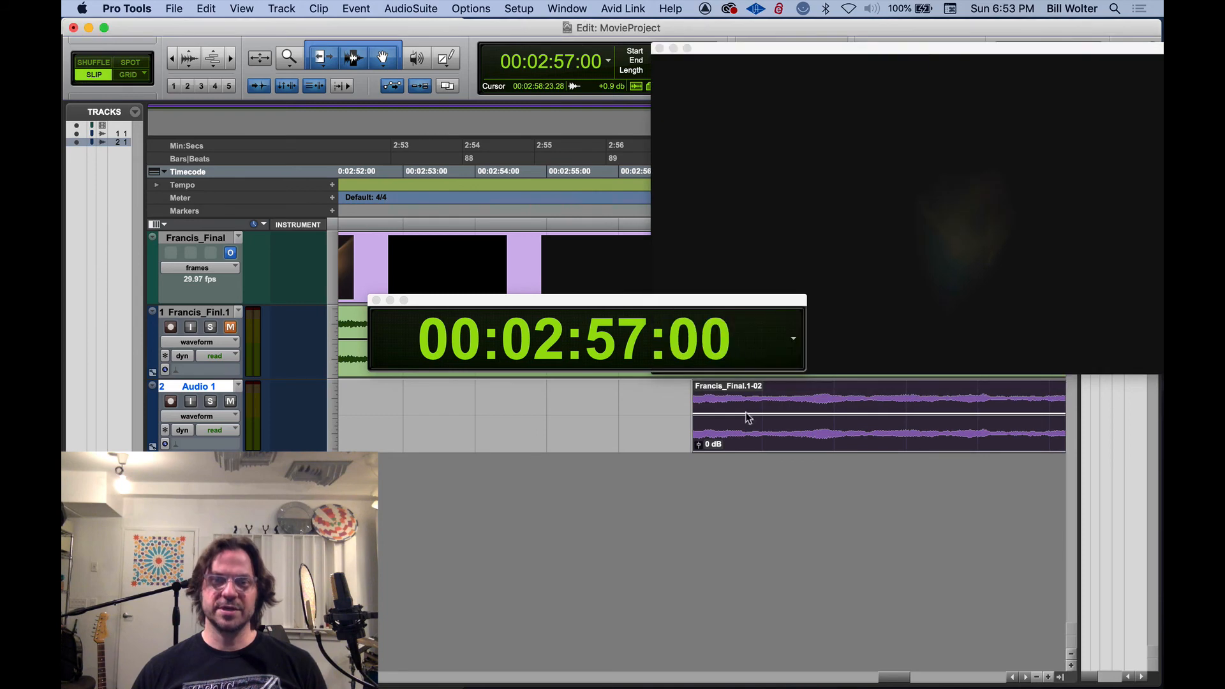
# Move the Audio 1 clip earlier so that it starts at about 00:02:46:06
pyautogui.press('super+bracketleft')
pyautogui.press('super+bracketleft')
pyautogui.moveTo(745, 439); pyautogui.dragTo(432, 401)
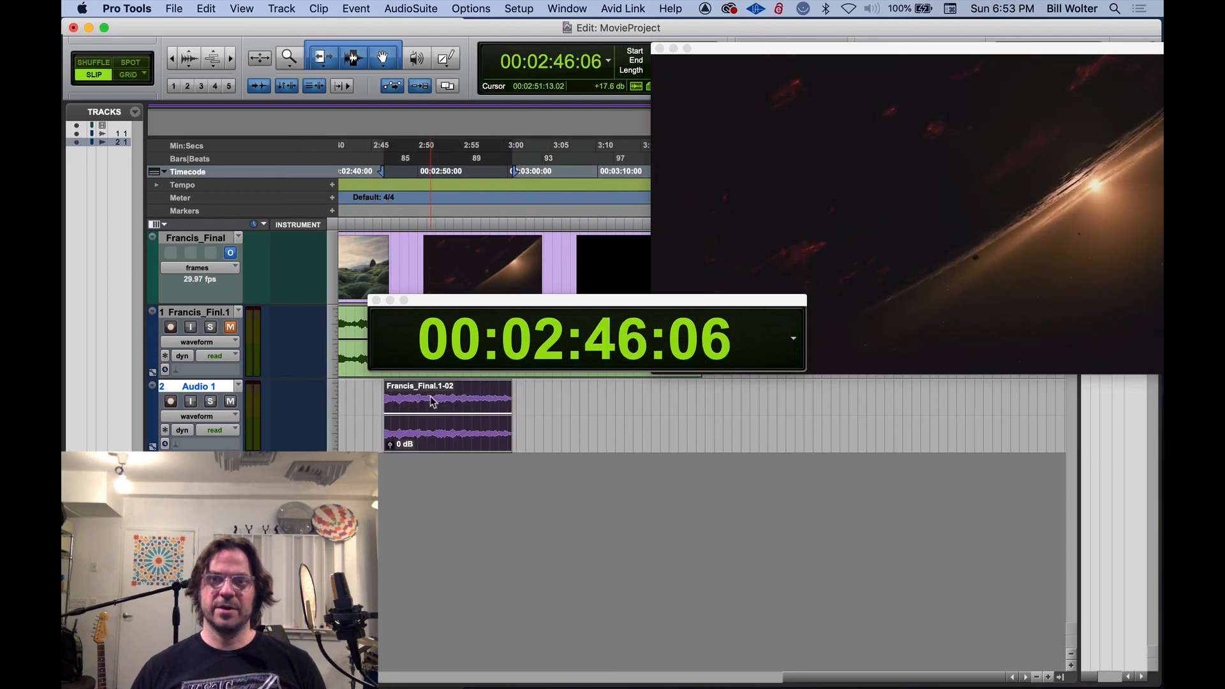
# Nudge the Audio 1 clip earlier frame by frame, past the picture cut, to 00:02:43:12
pyautogui.press('t')
pyautogui.press('t')
pyautogui.press('t')
pyautogui.press('t')
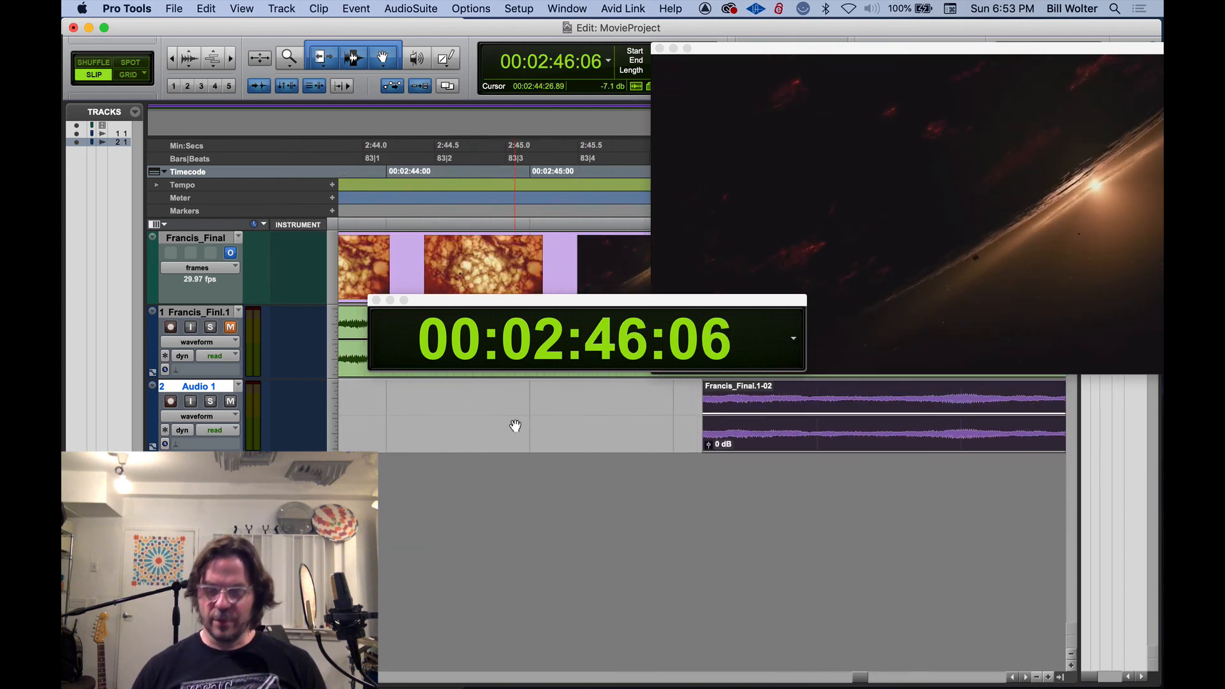
pyautogui.press('-')
pyautogui.press('-')
pyautogui.press('-')
pyautogui.press('-')
pyautogui.press('-')
pyautogui.press('-')
pyautogui.press('-')
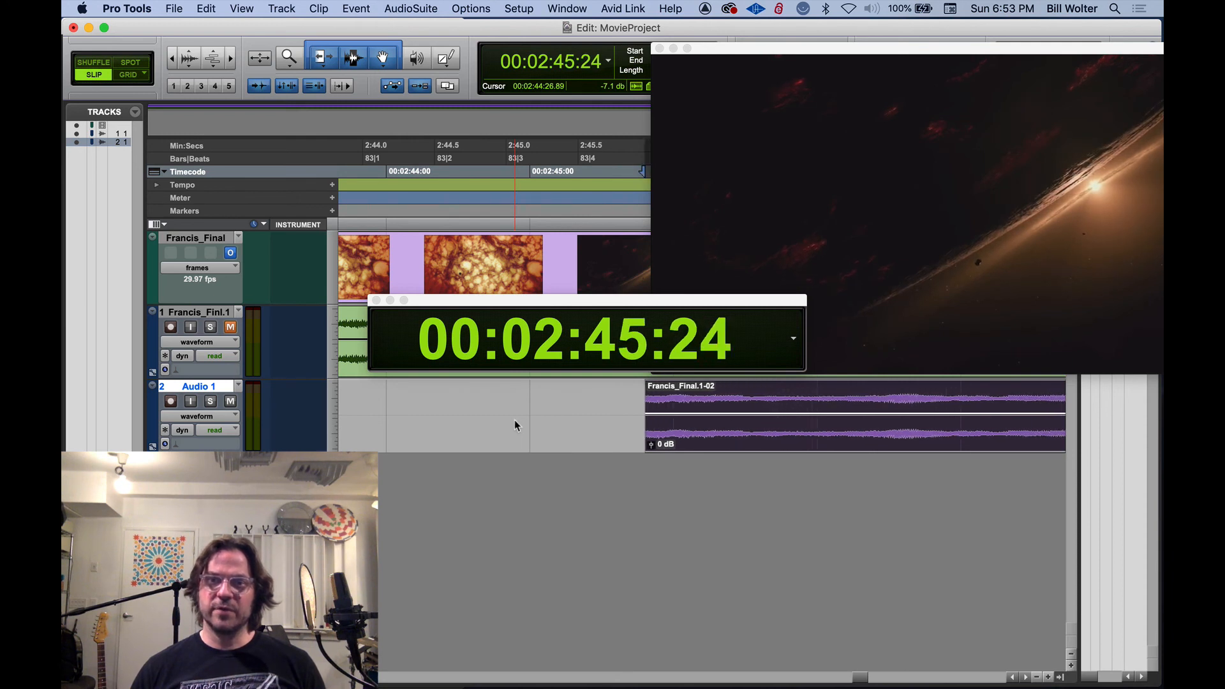
pyautogui.press('-')
pyautogui.press('-')
pyautogui.press('-')
pyautogui.press('-')
pyautogui.press('-')
pyautogui.press('-')
pyautogui.press('-')
pyautogui.press('-')
pyautogui.press('-')
pyautogui.press('-')
pyautogui.press('-')
pyautogui.press('-')
pyautogui.press('-')
pyautogui.press('-')
pyautogui.press('-')
pyautogui.press('-')
pyautogui.press('-')
pyautogui.press('-')
pyautogui.press('-')
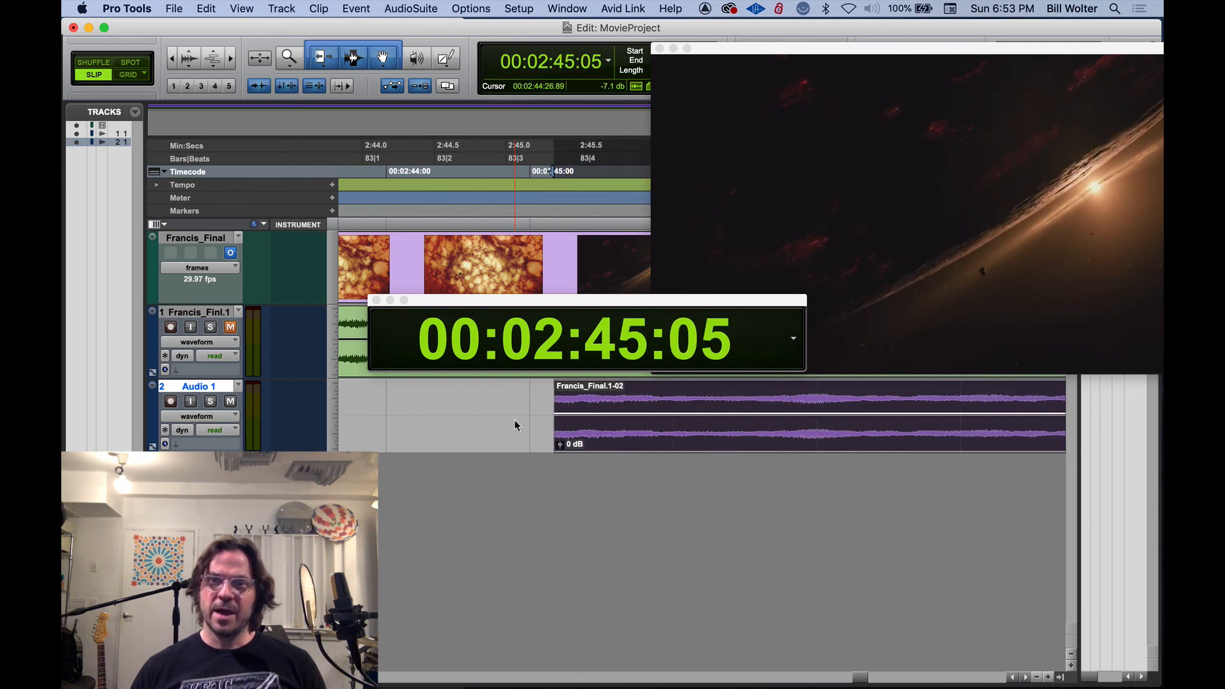
pyautogui.press('-')
pyautogui.press('-')
pyautogui.press('-')
pyautogui.press('-')
pyautogui.press('-')
pyautogui.press('-')
pyautogui.press('-')
pyautogui.press('-')
pyautogui.press('-')
pyautogui.press('-')
pyautogui.press('-')
pyautogui.press('-')
pyautogui.press('-')
pyautogui.press('-')
pyautogui.press('-')
pyautogui.press('-')
pyautogui.press('-')
pyautogui.press('-')
pyautogui.press('-')
pyautogui.press('-')
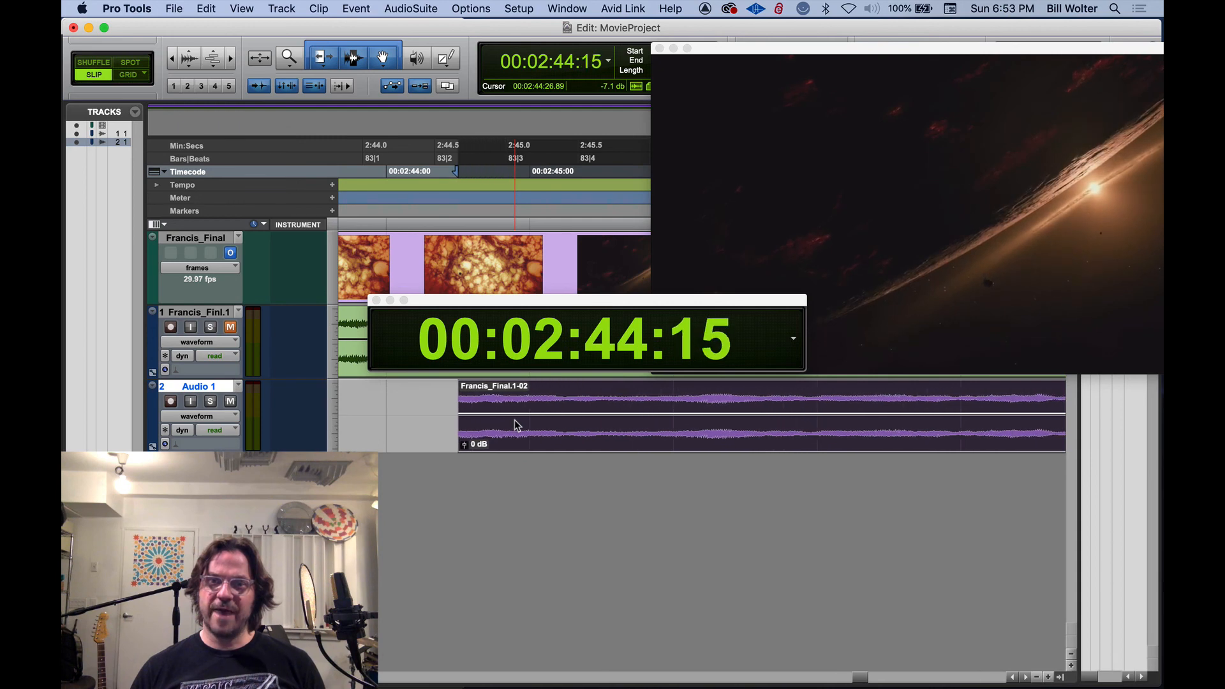
pyautogui.press('-')
pyautogui.press('-')
pyautogui.press('-')
pyautogui.press('-')
pyautogui.press('-')
pyautogui.press('-')
pyautogui.press('-')
pyautogui.press('-')
pyautogui.press('-')
pyautogui.press('-')
pyautogui.press('-')
pyautogui.press('-')
pyautogui.press('-')
pyautogui.press('-')
pyautogui.press('-')
pyautogui.press('-')
pyautogui.press('-')
pyautogui.press('-')
pyautogui.press('-')
pyautogui.press('-')
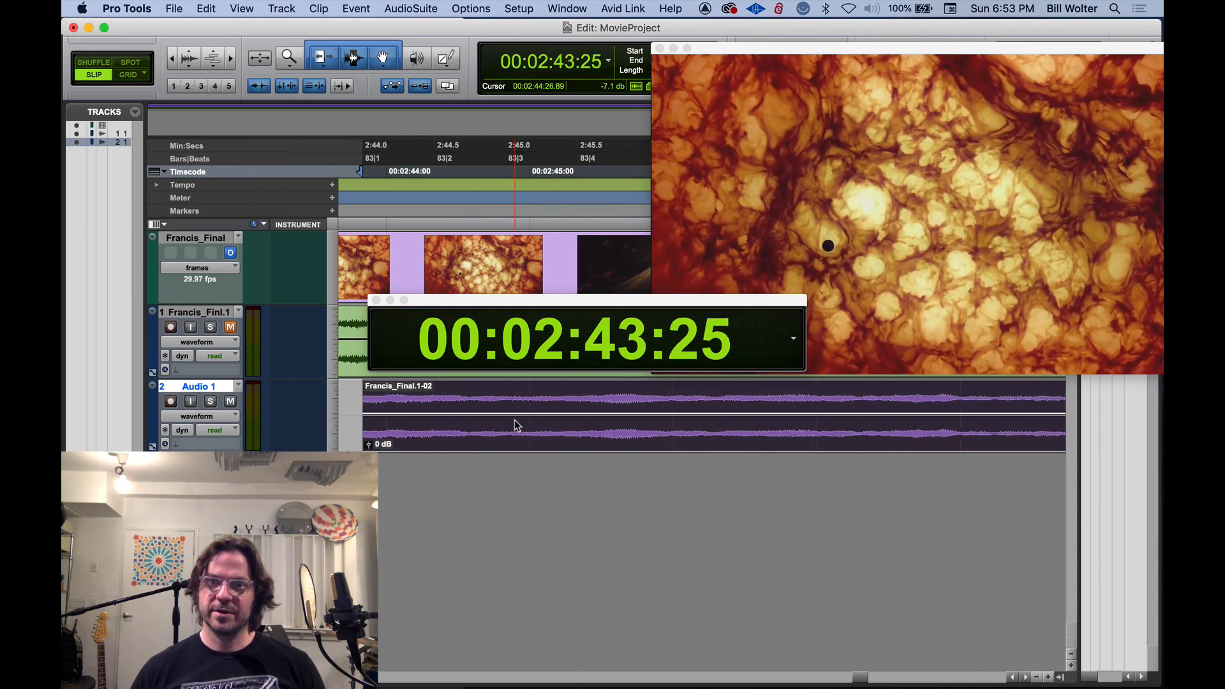
pyautogui.press('-')
pyautogui.press('-')
pyautogui.press('-')
pyautogui.press('-')
pyautogui.press('-')
pyautogui.press('-')
pyautogui.press('-')
pyautogui.press('-')
pyautogui.press('-')
pyautogui.press('-')
pyautogui.press('-')
pyautogui.press('-')
pyautogui.press('-')
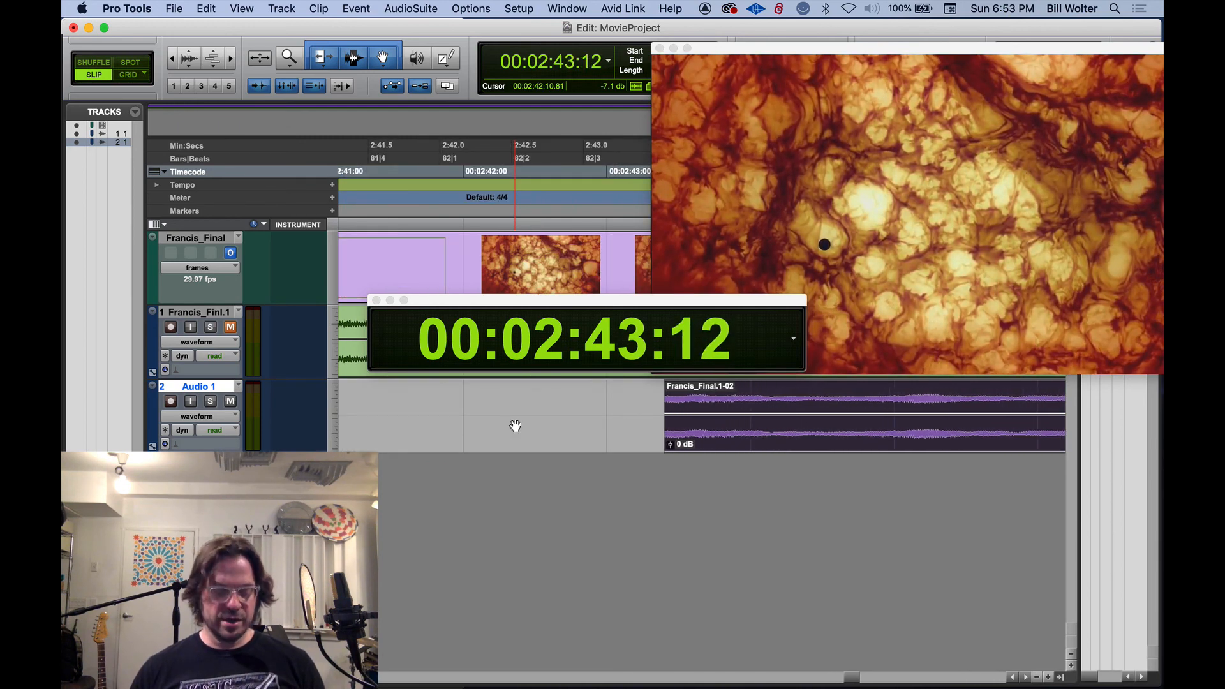
# Nudge the Audio 1 clip in both directions at close zoom, ending at 00:02:43:06, to compare individual film frames
pyautogui.press('super+bracketright')
pyautogui.press('super+bracketright')
pyautogui.press('super+bracketright')
pyautogui.press('-')
pyautogui.press('-')
pyautogui.press('-')
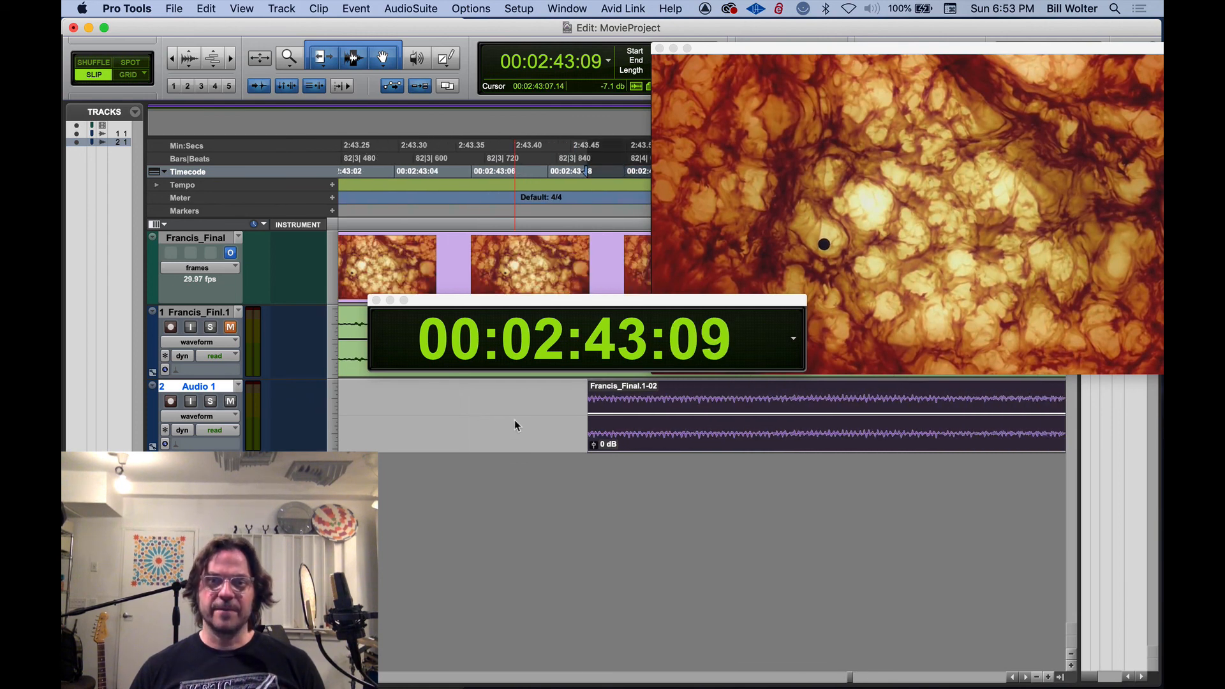
pyautogui.press('-')
pyautogui.press('-')
pyautogui.press('-')
pyautogui.press('+')
pyautogui.press('+')
pyautogui.press('+')
pyautogui.press('+')
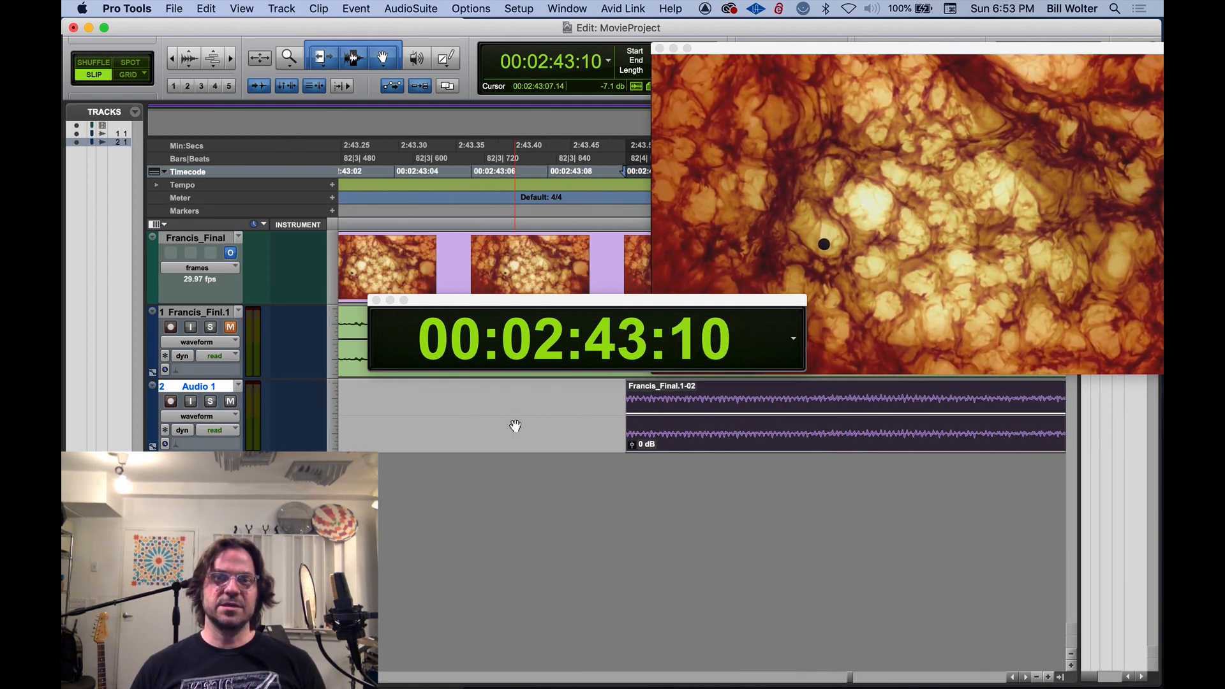
pyautogui.press('+')
pyautogui.press('+')
pyautogui.press('+')
pyautogui.press('-')
pyautogui.press('-')
pyautogui.press('-')
pyautogui.press('-')
pyautogui.press('-')
pyautogui.press('-')
pyautogui.press('-')
pyautogui.press('-')
pyautogui.press('-')
pyautogui.press('-')
pyautogui.press('-')
pyautogui.press('-')
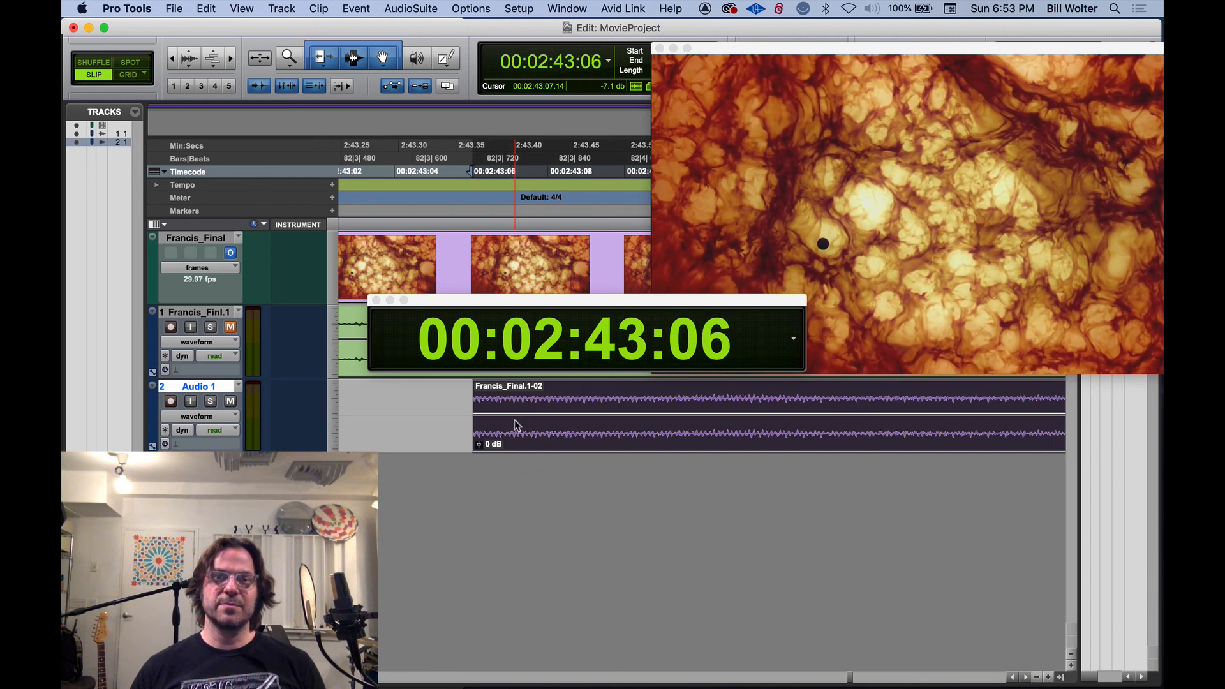
# Continue nudging the Audio 1 clip earlier by single frames until it starts at 00:02:42:17
pyautogui.press('-')
pyautogui.press('-')
pyautogui.press('-')
pyautogui.press('-')
pyautogui.press('-')
pyautogui.press('super+bracketleft')
pyautogui.press('super+bracketleft')
pyautogui.press('super+bracketleft')
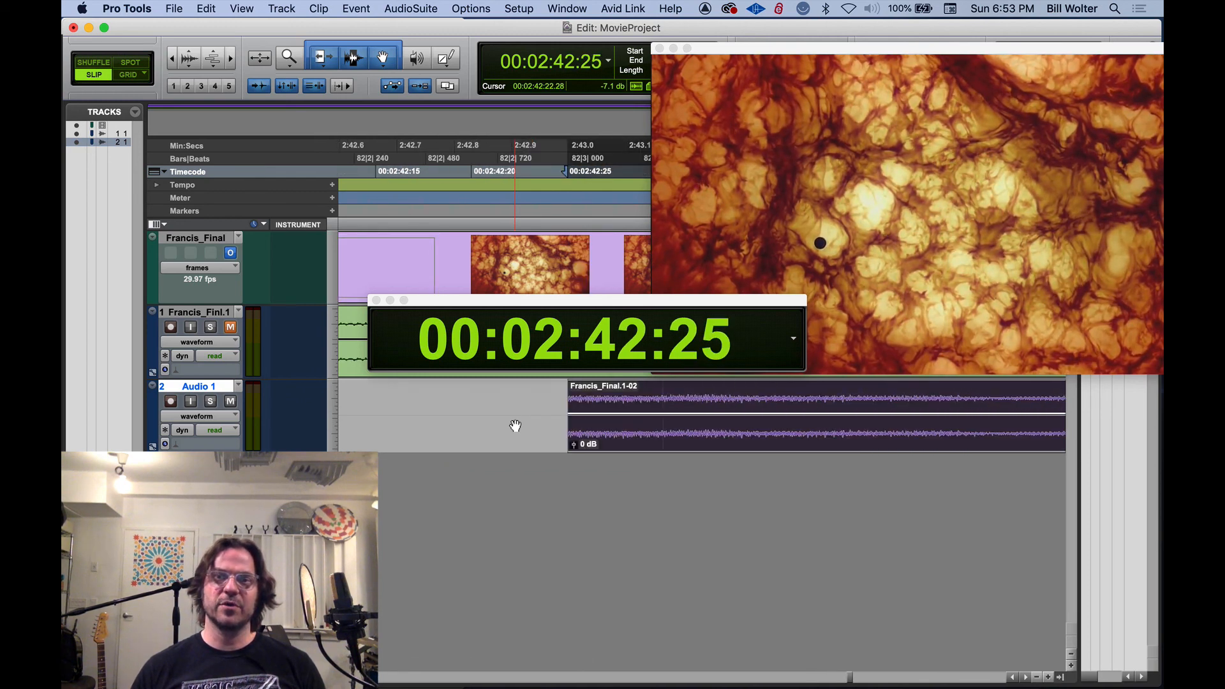
pyautogui.press('-')
pyautogui.press('-')
pyautogui.press('-')
# Fine-tune the Audio 1 clip's start to 00:02:42:11 with single-frame nudges, and move the Big Counter below the tracks
pyautogui.press('-')
pyautogui.press('-')
pyautogui.press('-')
pyautogui.press('-')
pyautogui.press('-')
pyautogui.press('-')
pyautogui.press('-')
pyautogui.press('-')
pyautogui.press('-')
pyautogui.press('-')
pyautogui.press('-')
pyautogui.press('-')
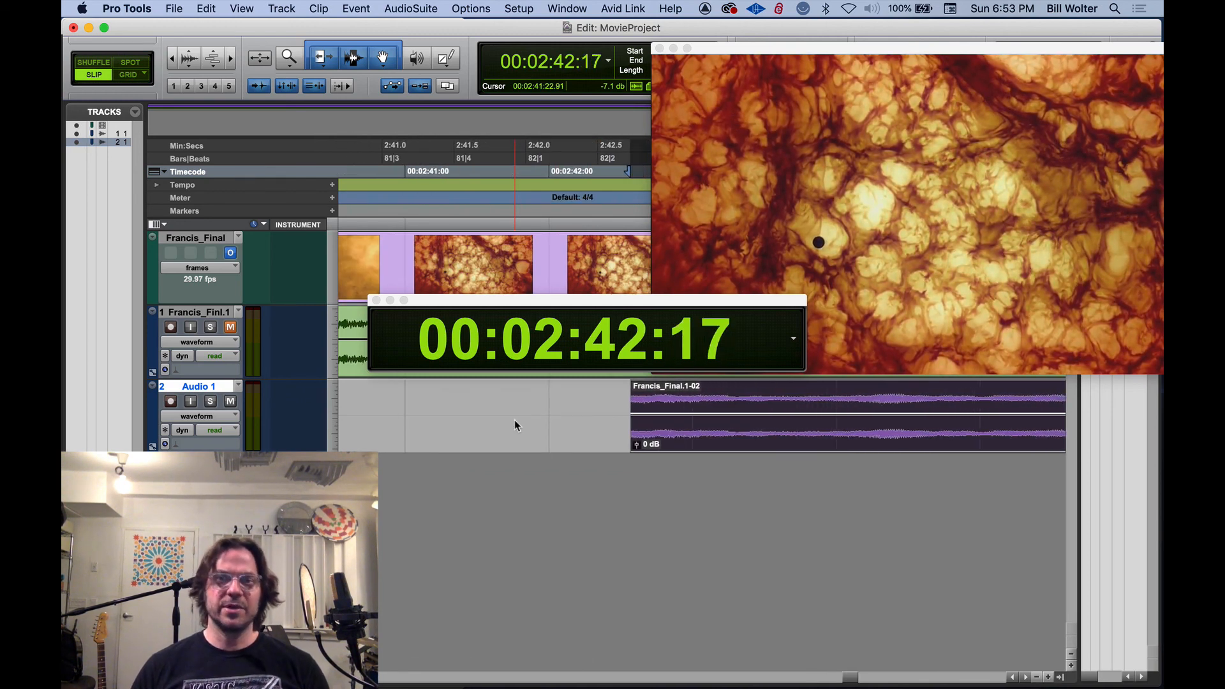
pyautogui.press('-')
pyautogui.press('-')
pyautogui.press('+')
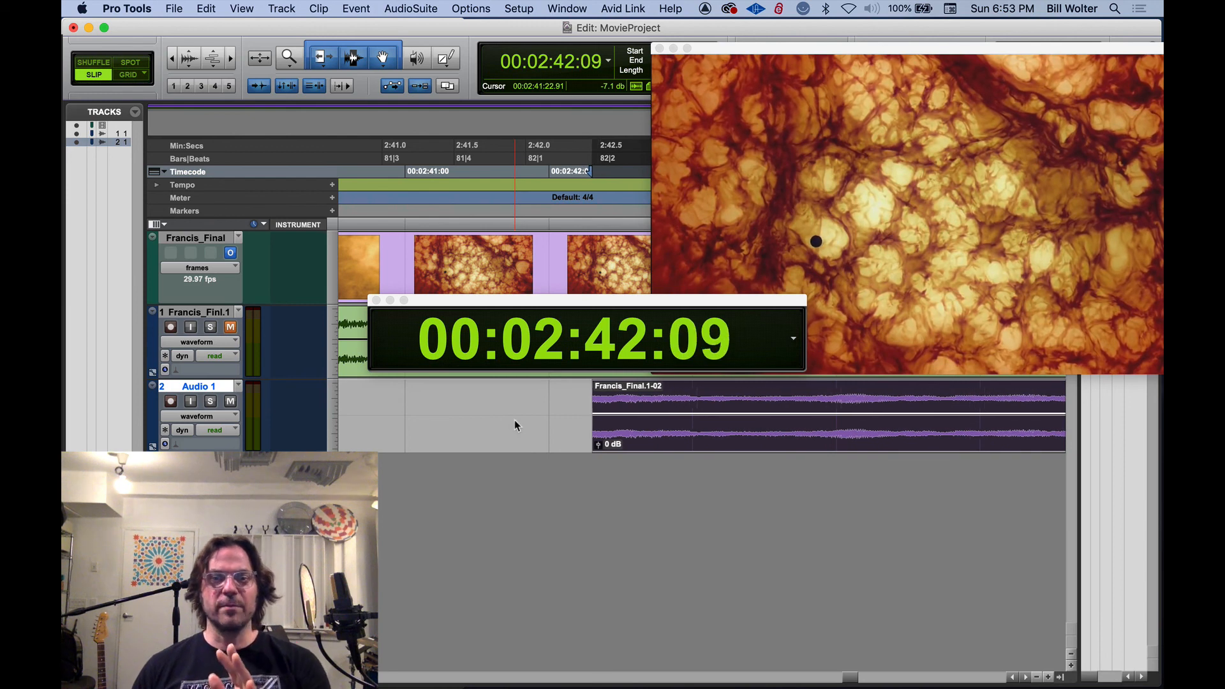
pyautogui.press('+')
pyautogui.press('+')
pyautogui.press('+')
pyautogui.press('-')
pyautogui.press('-')
pyautogui.press('-')
pyautogui.press('+')
pyautogui.press('+')
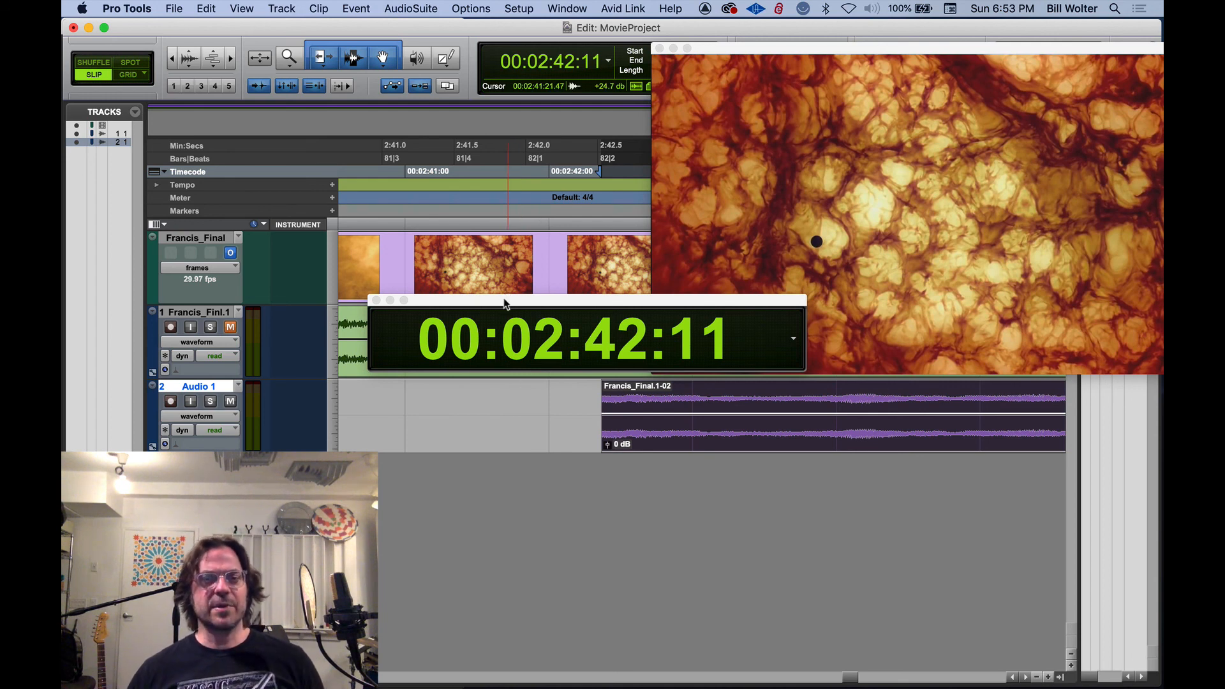
pyautogui.moveTo(504, 303); pyautogui.dragTo(513, 537)
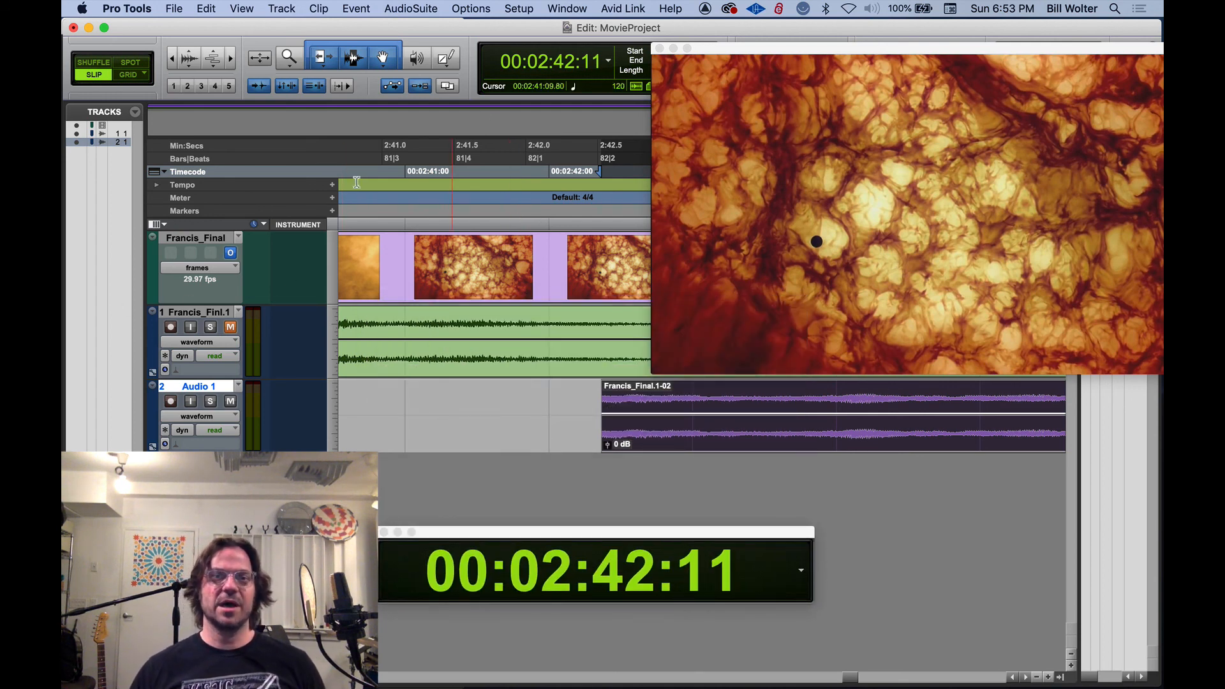